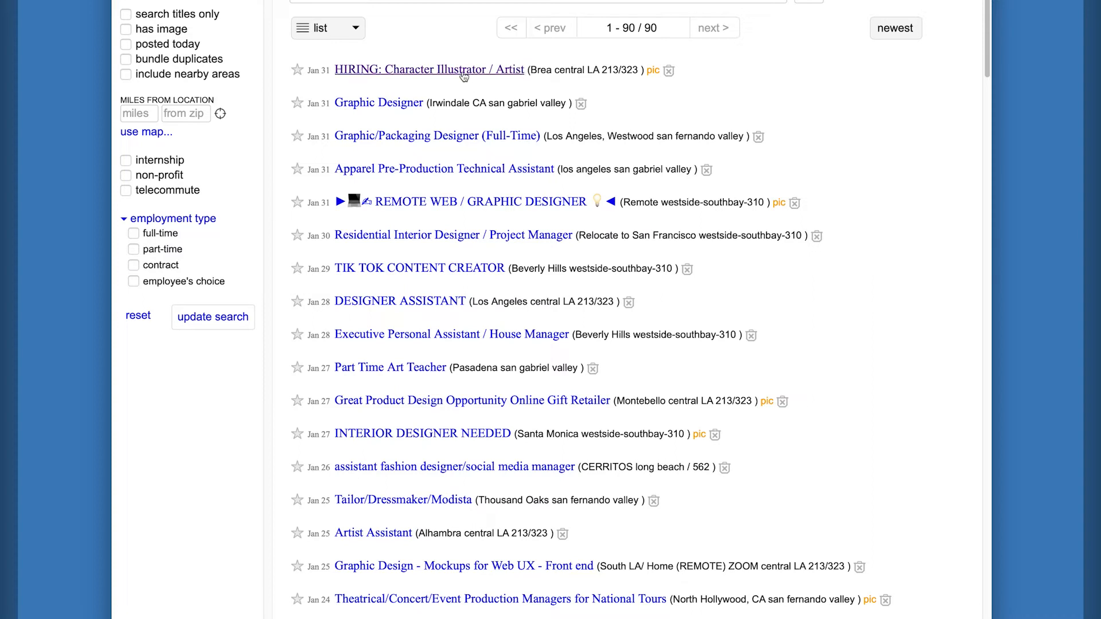
- View the "HIRING: Character Illustrator / Artist" posting and return to the job listings
left_click(462, 71)
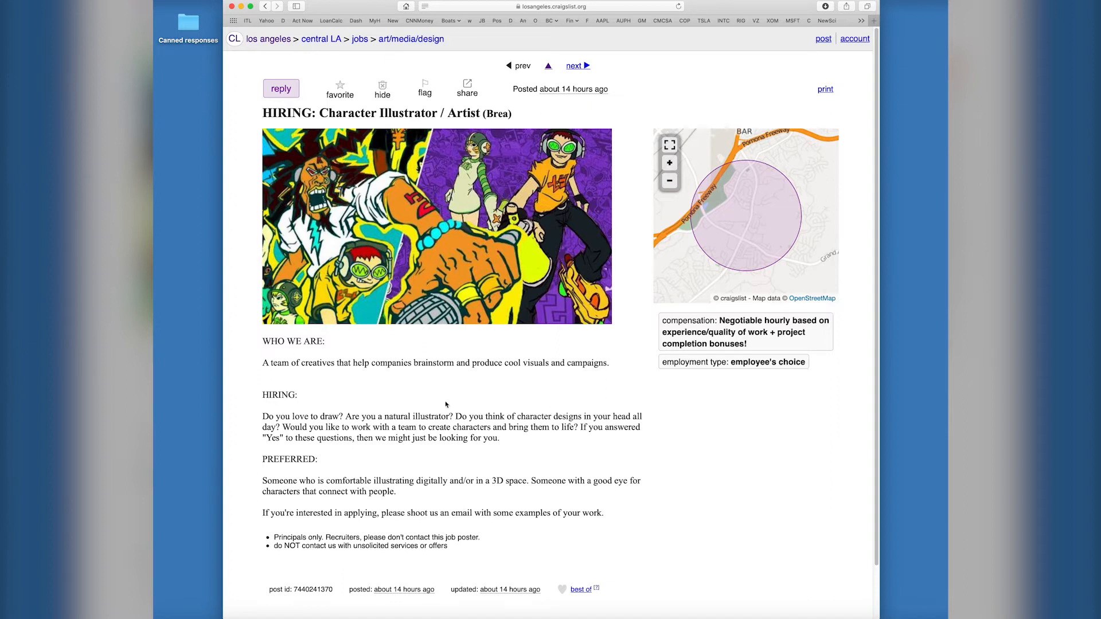
left_click(265, 7)
- Open the "Web3 crypto game seeks 2D/3D artist for asset creation" posting and view its sample images
scroll(540, 301, "down", 10)
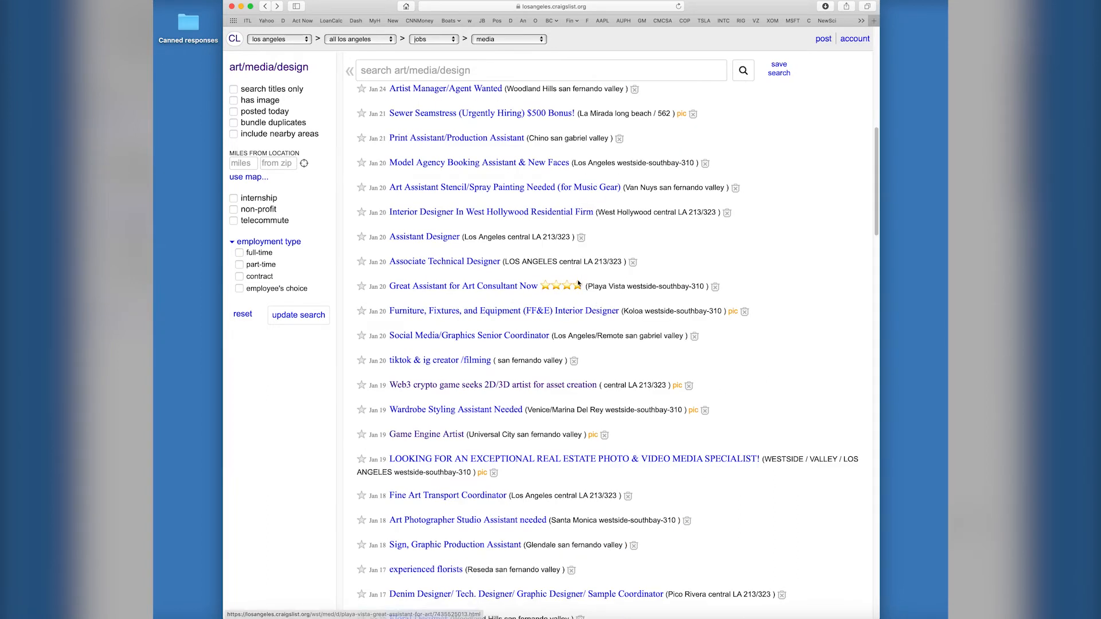
scroll(585, 284, "down", 1)
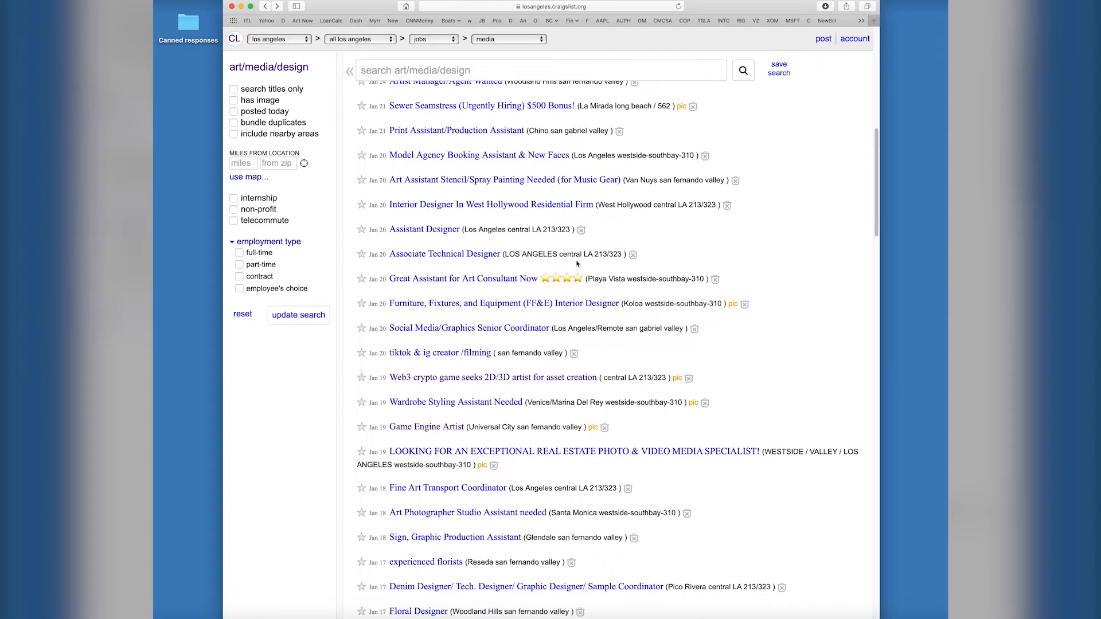
scroll(576, 258, "down", 2)
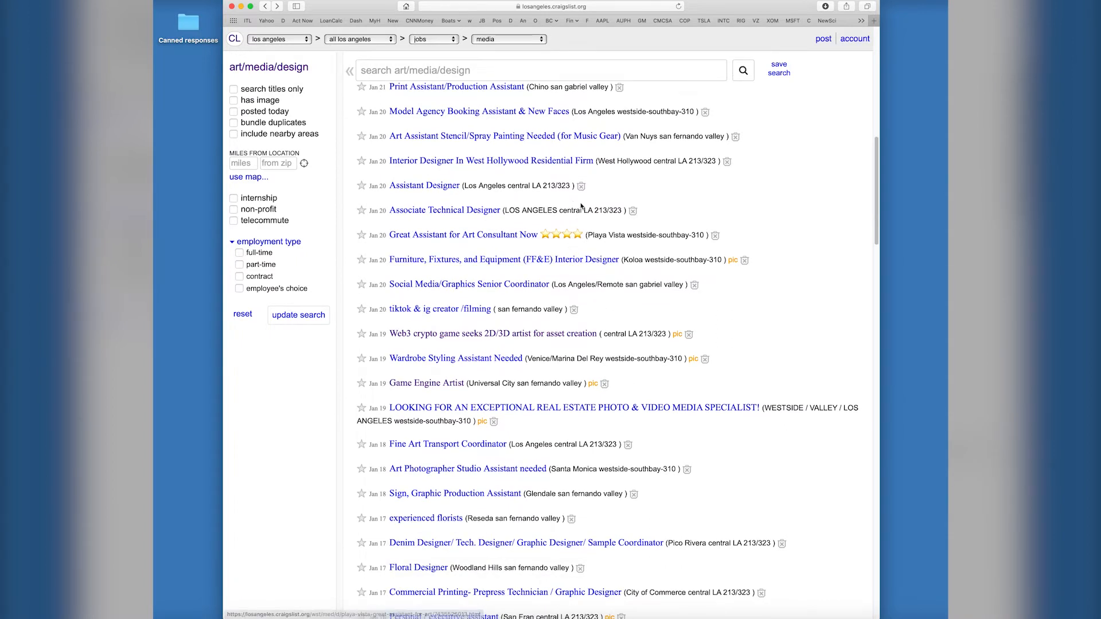
scroll(583, 217, "up", 1)
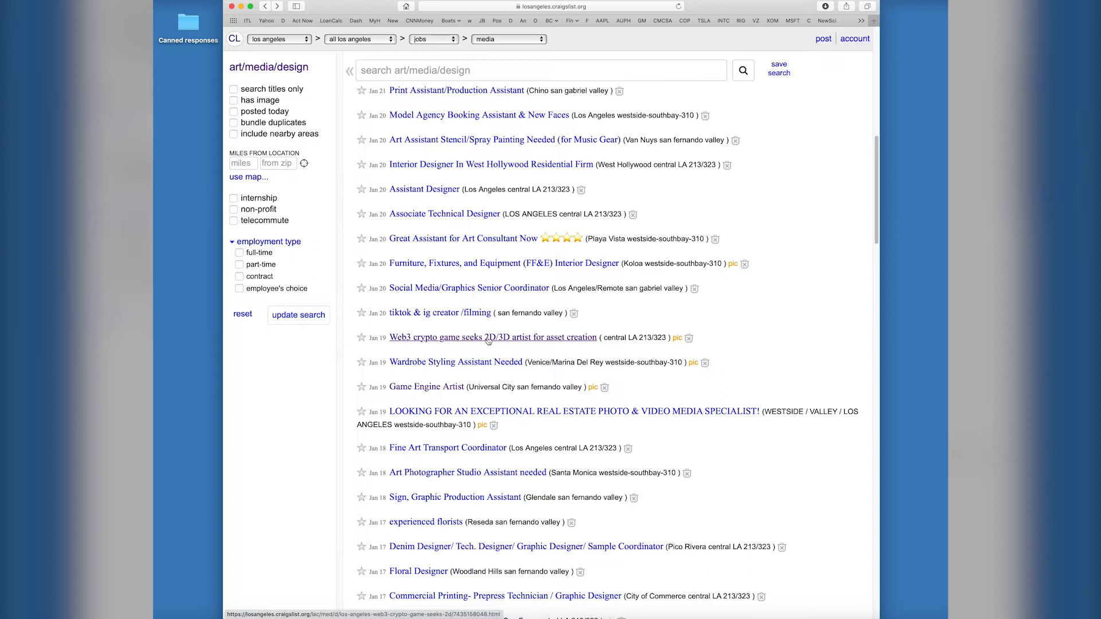
left_click(538, 339)
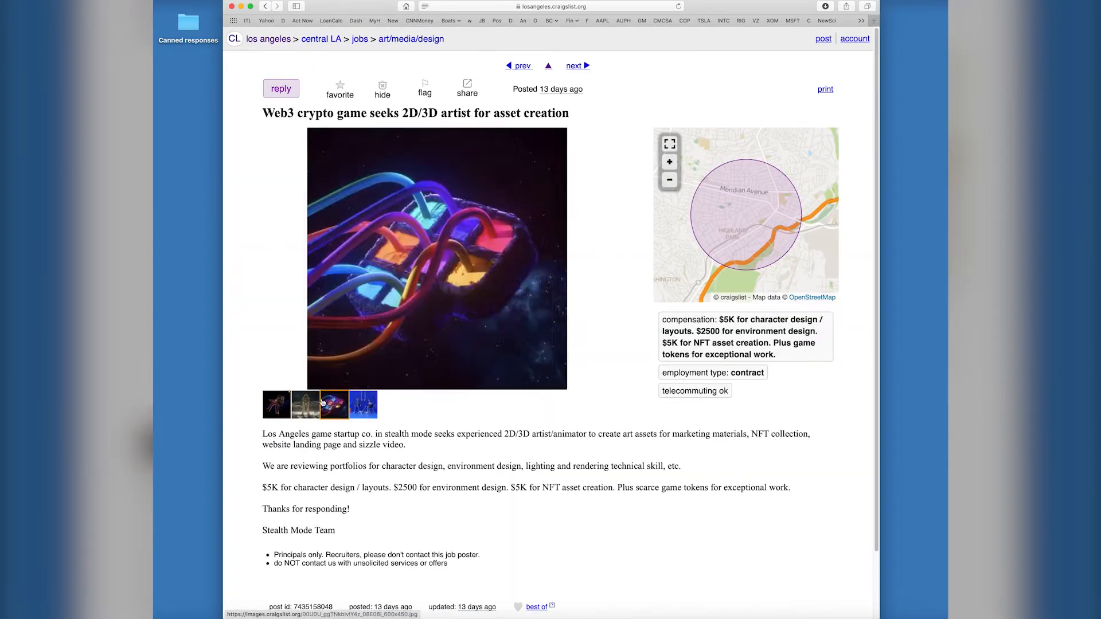
left_click(310, 405)
left_click(339, 405)
left_click(358, 406)
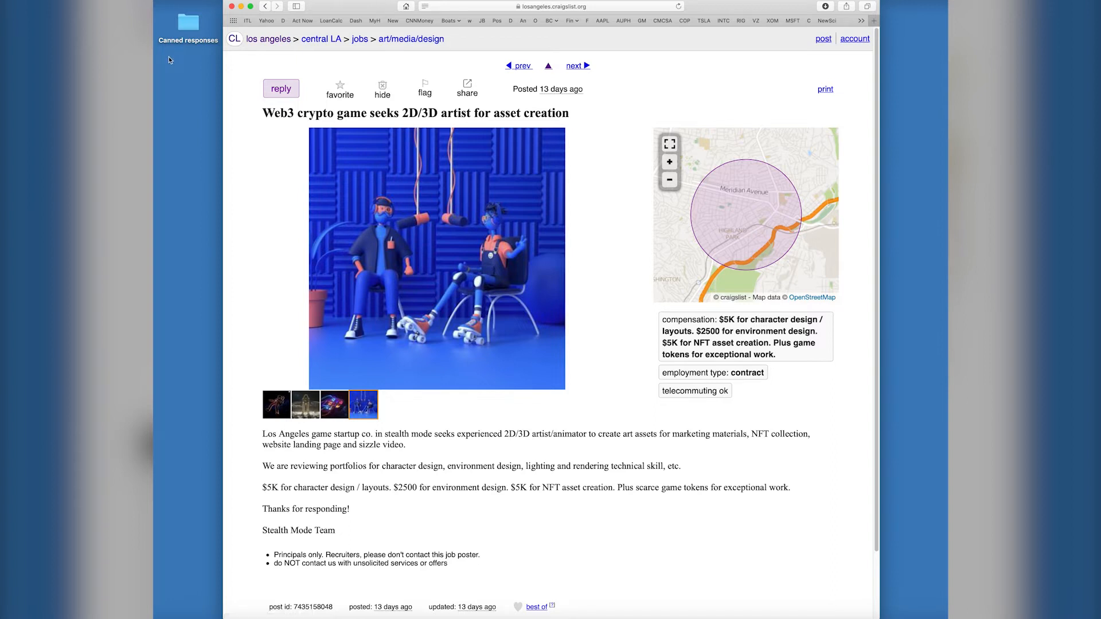
- Open the Response document from the desktop's Canned responses folder and move its window clear of the posting's heading
double_click(186, 24)
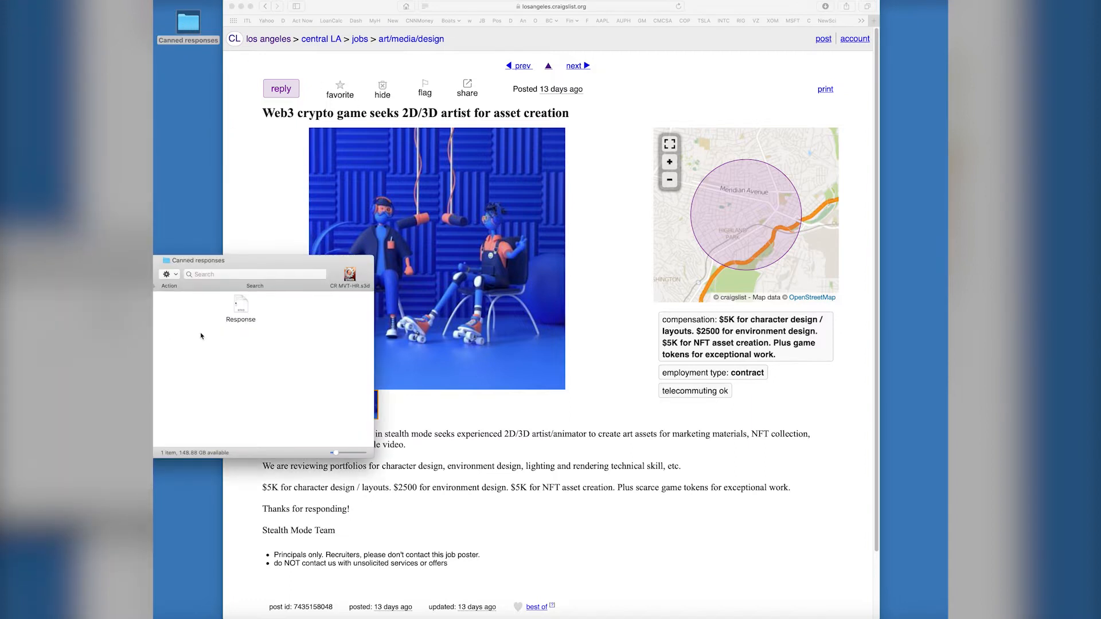
double_click(239, 305)
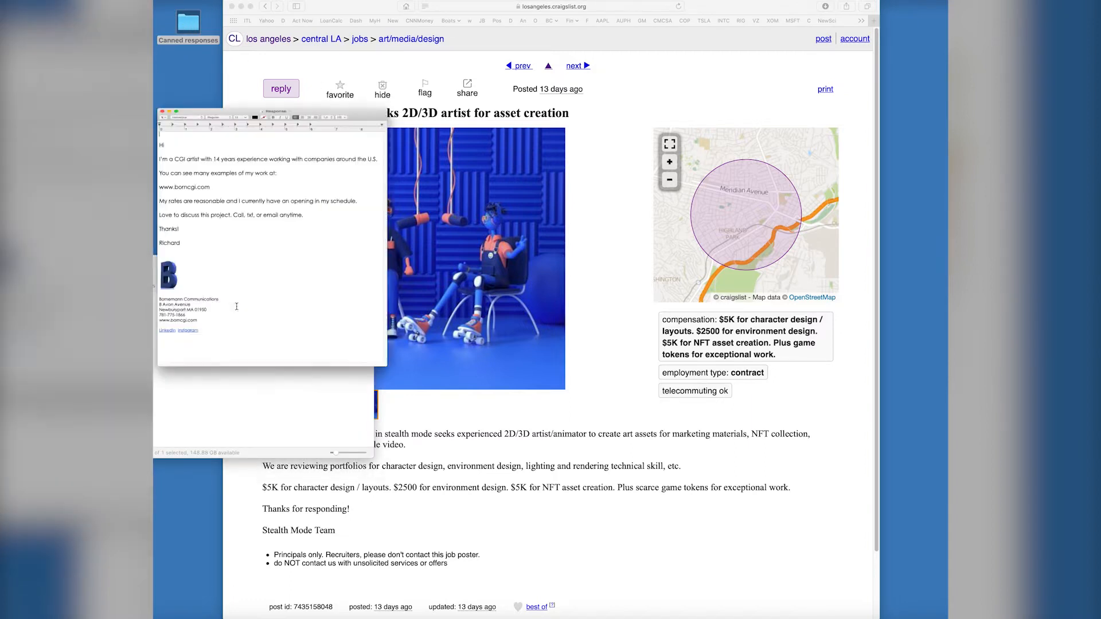
left_click_drag(205, 43, 233, 215)
- Start an email reply to the Web3 posting, reposition the message window and clear the prefilled message body
left_click(594, 92)
left_click(280, 90)
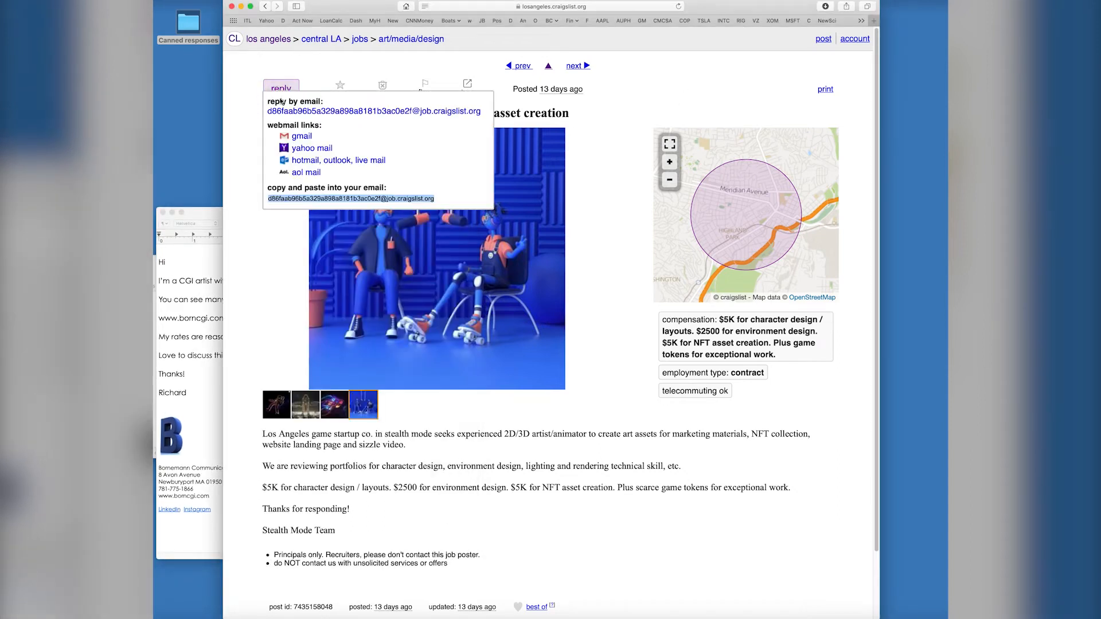
left_click(320, 111)
left_click_drag(744, 27, 517, 6)
left_click_drag(784, 122, 392, 102)
key("BackSpace")
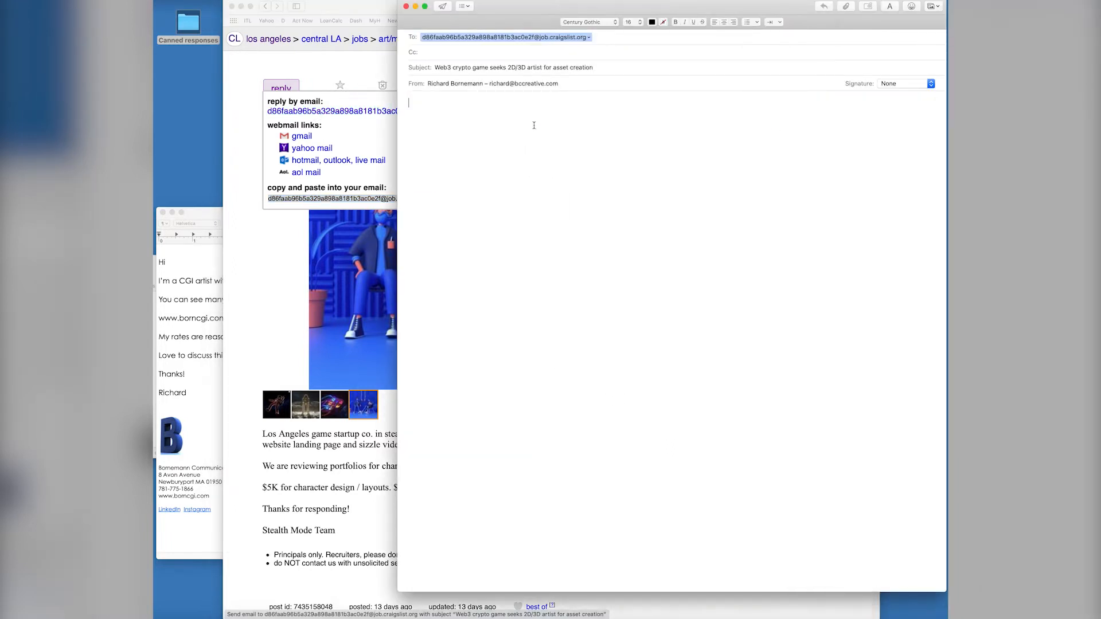
- Copy the entire canned response with its signature into the email body and close the Response document
left_click(220, 223)
left_click_drag(212, 510, 159, 259)
key("super+c")
left_click(567, 224)
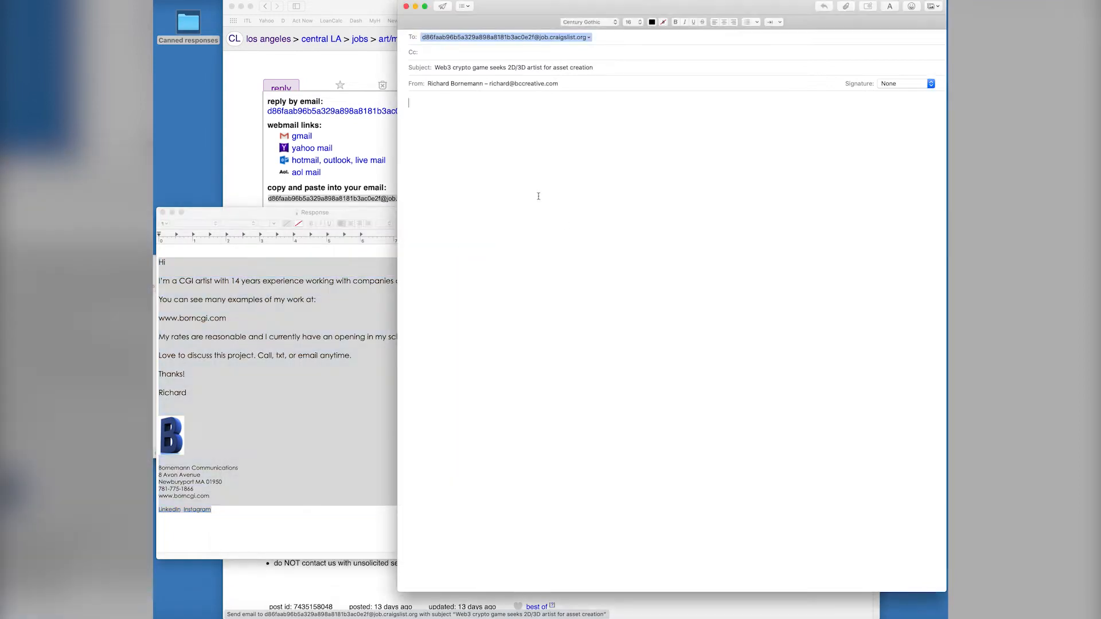
key("super+v")
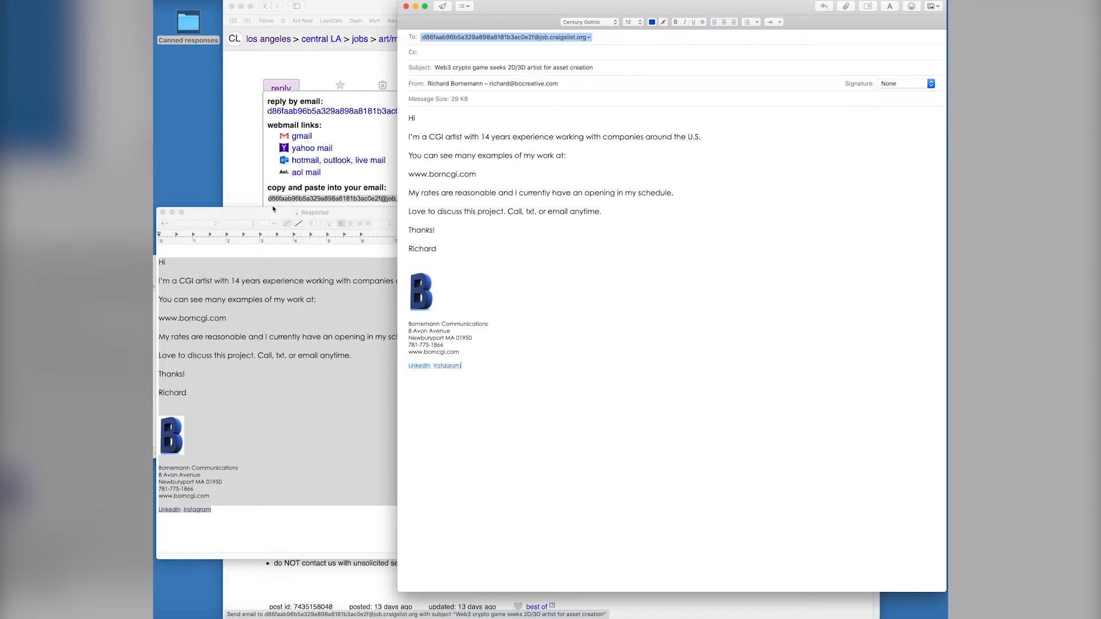
key("super+w")
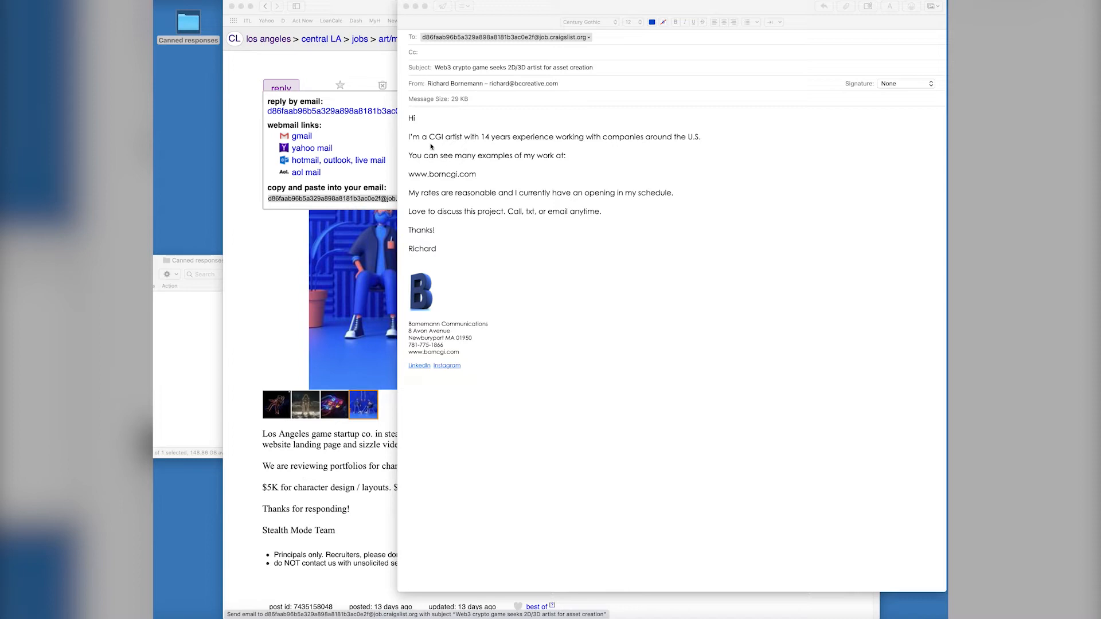
- Address the email's greeting to "Stealth Mode Team," and shift the message window slightly
left_click(429, 116)
left_click(428, 115)
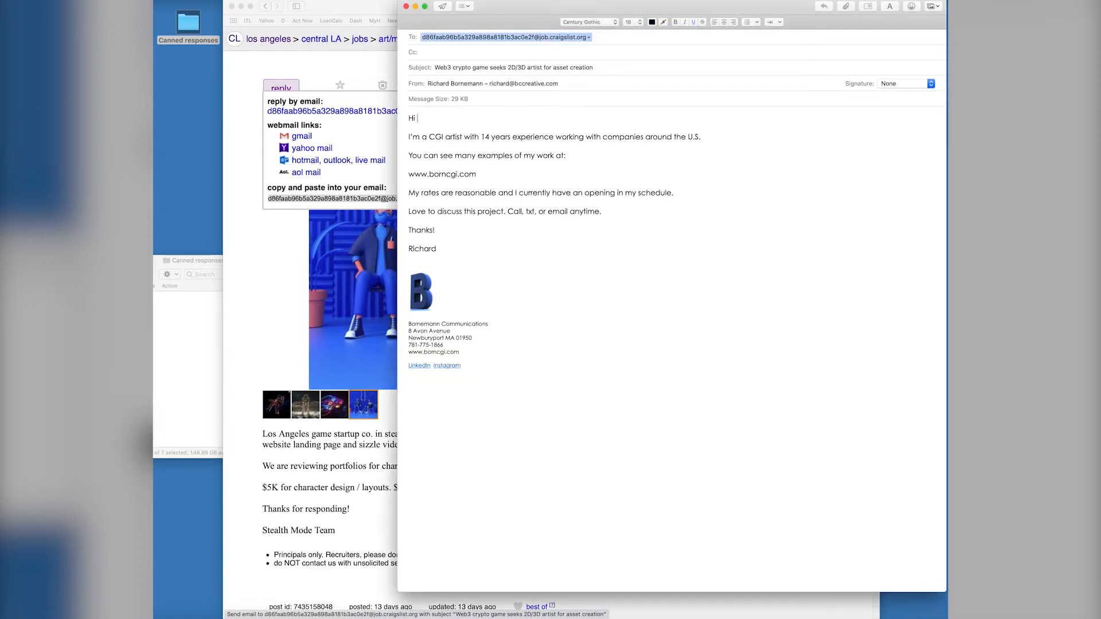
type("Stealth Mode Team,")
mouse_move(488, 10)
left_mouse_down()
mouse_move(821, 10)
mouse_move(366, 10)
mouse_move(468, 10)
left_mouse_up()
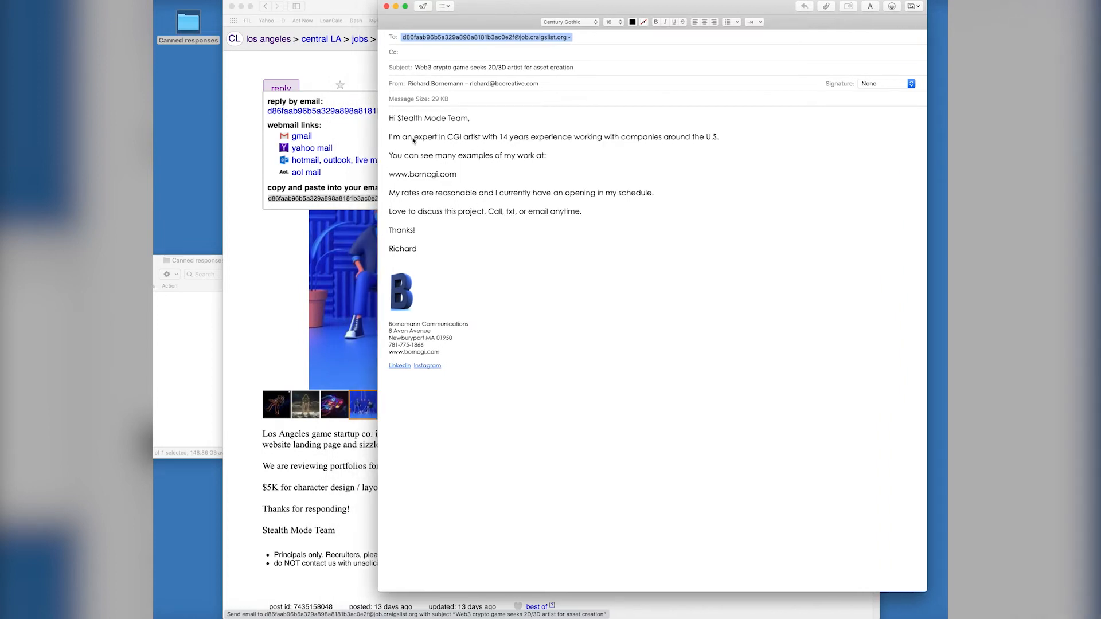
- Replace "artist" in the email's opening sentence with "environmental design"
double_click(473, 138)
type("envi")
type("ronmental ")
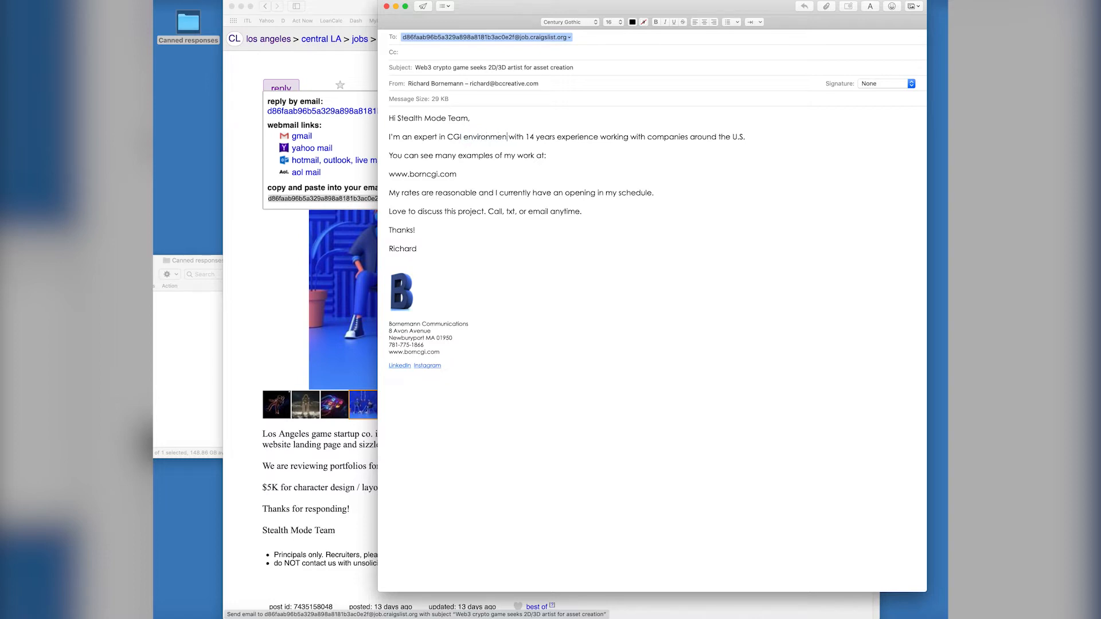
type("design")
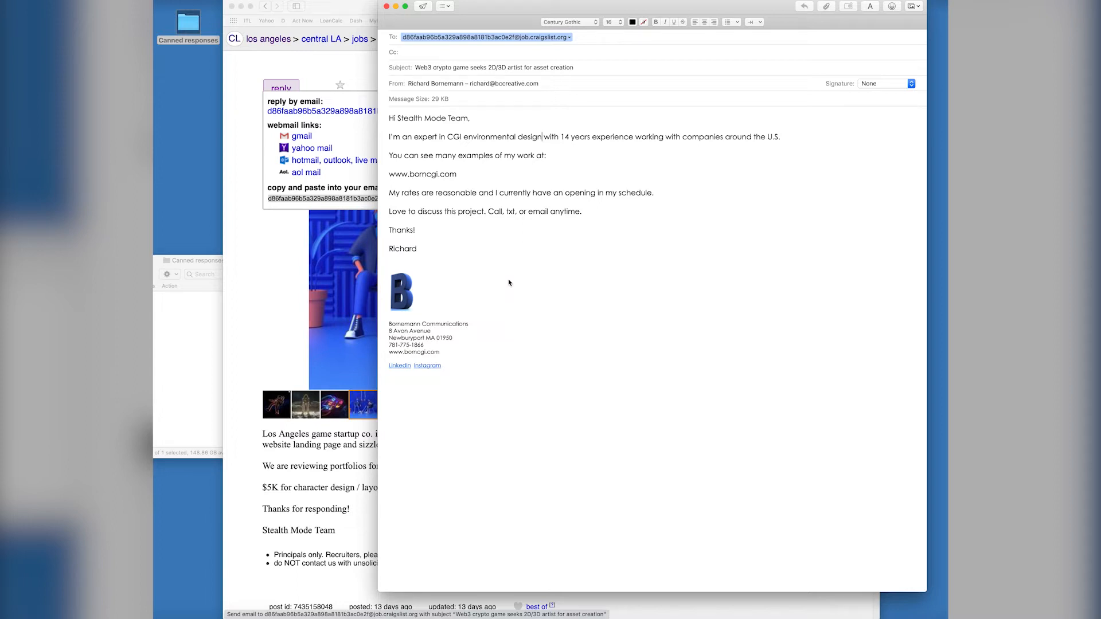
- Replace the email subject with the sender's full name followed by "expert at environmental design"
left_click_drag(574, 68, 413, 67)
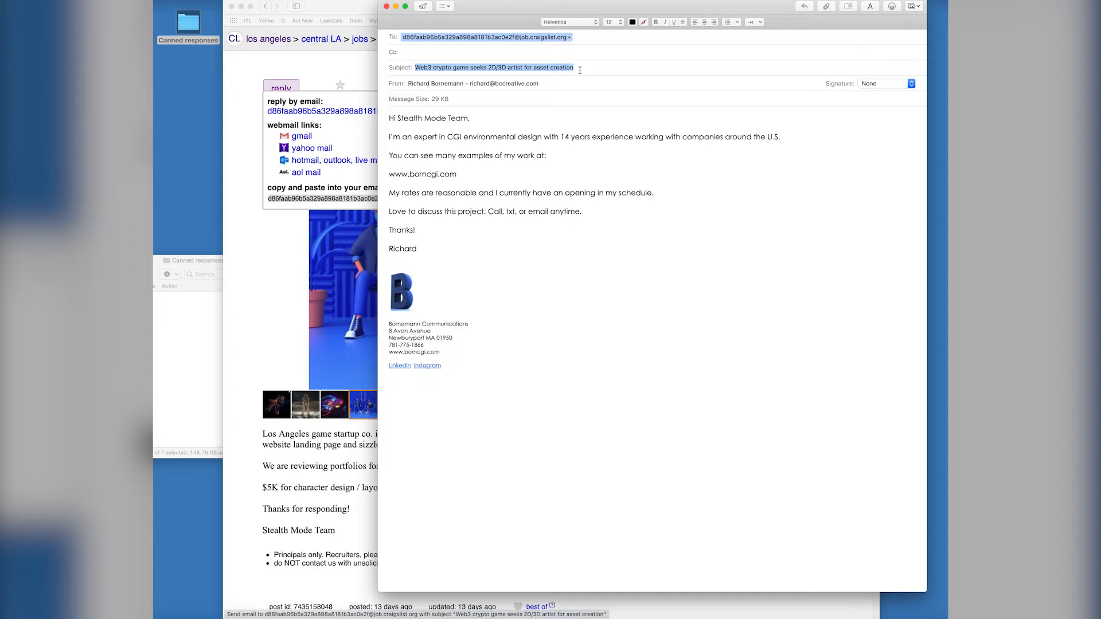
type("Richard Bornemann CGI")
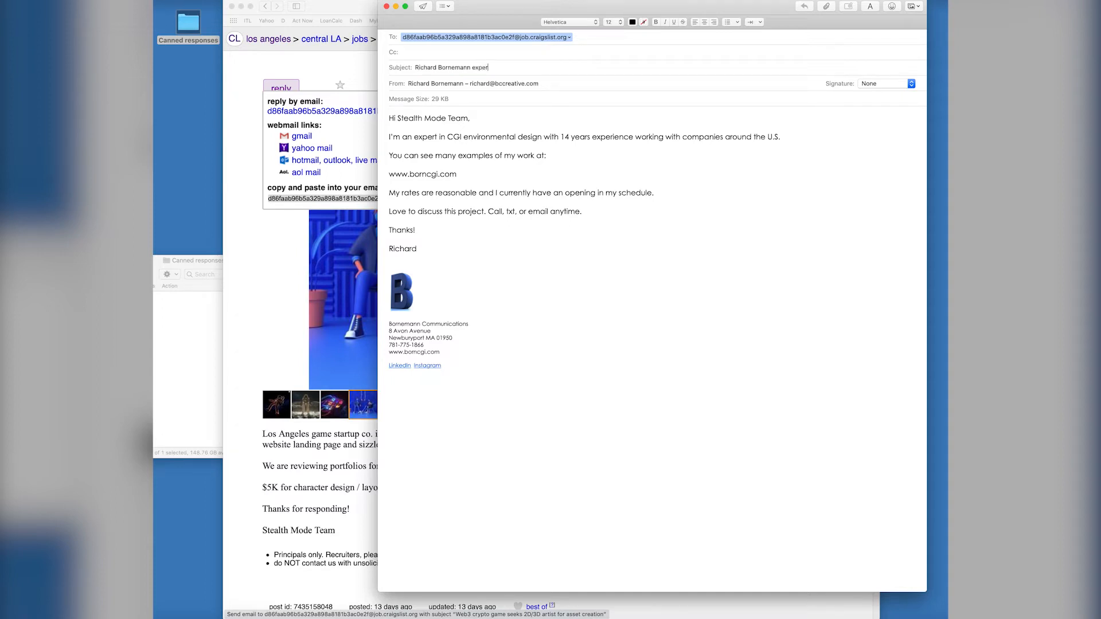
type("expert at environmental design")
left_click(516, 211)
type(",")
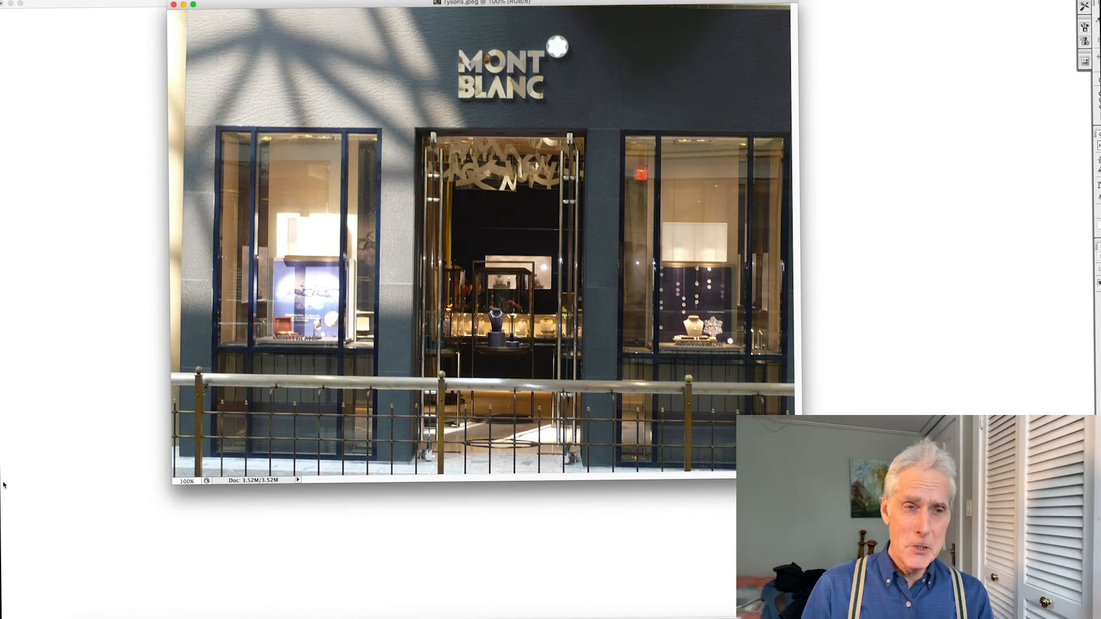
- Switch to Strata Design 3D, showing the Mont Blanc.s3d storefront assembly, and reposition and enlarge its model window
left_click(357, 618)
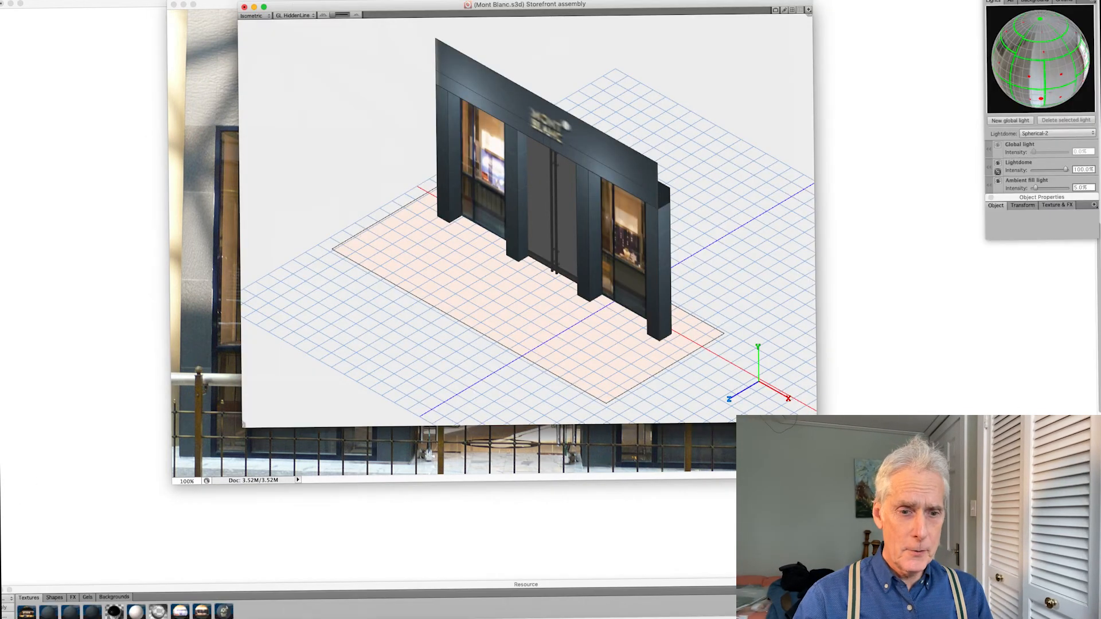
left_click_drag(583, 7, 484, 2)
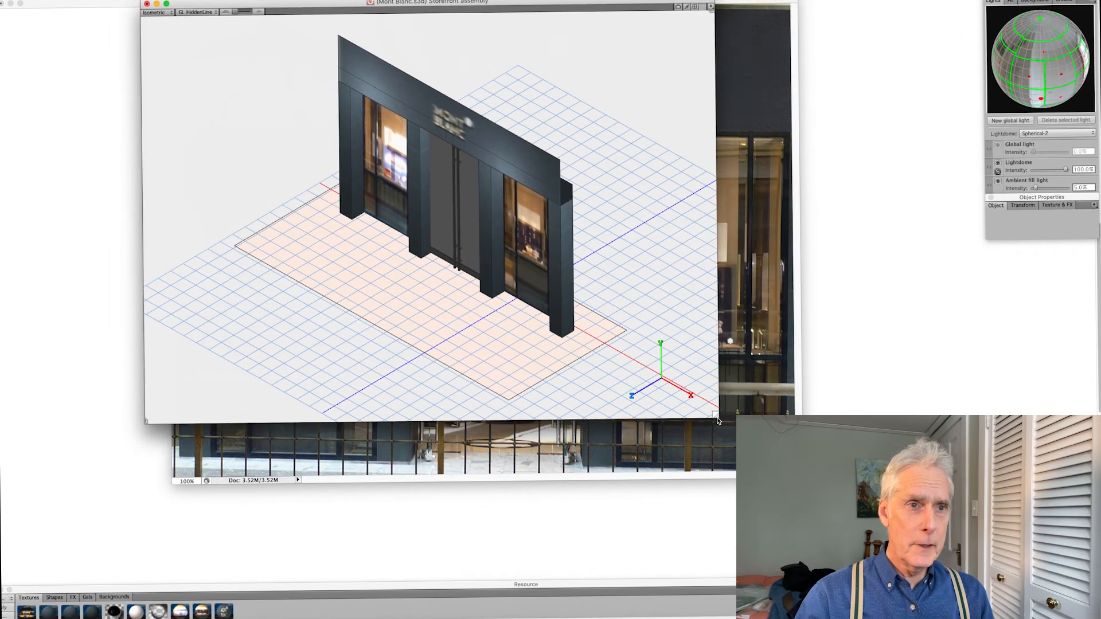
left_click_drag(716, 417, 855, 531)
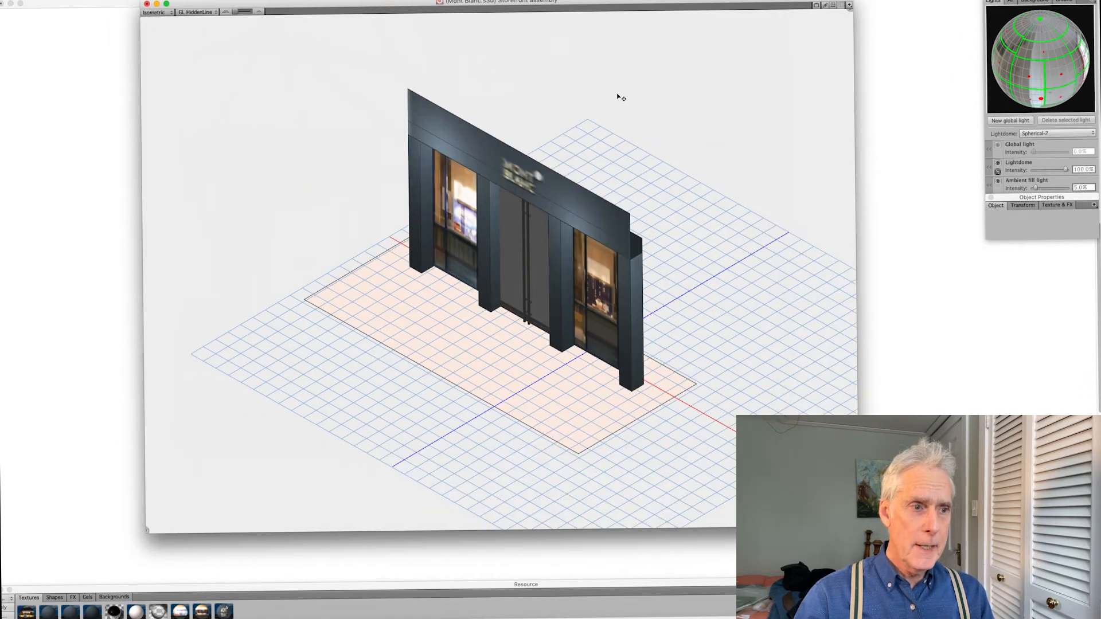
- Raise the Mont Blanc sign panel above the storefront and undo the move
scroll(619, 96, "up", 3)
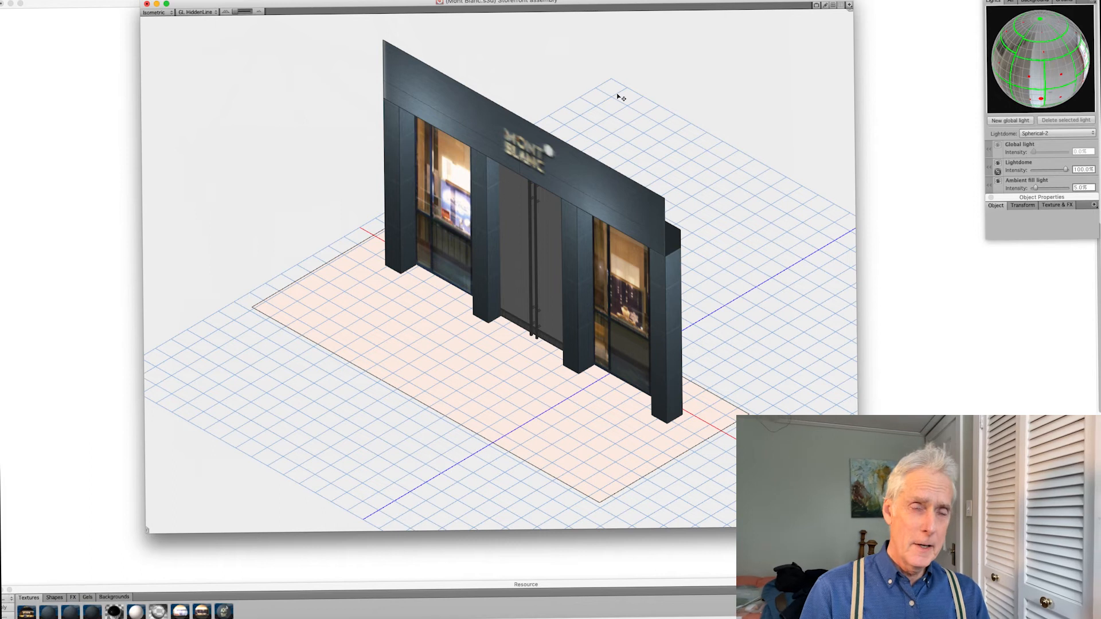
left_click(532, 130)
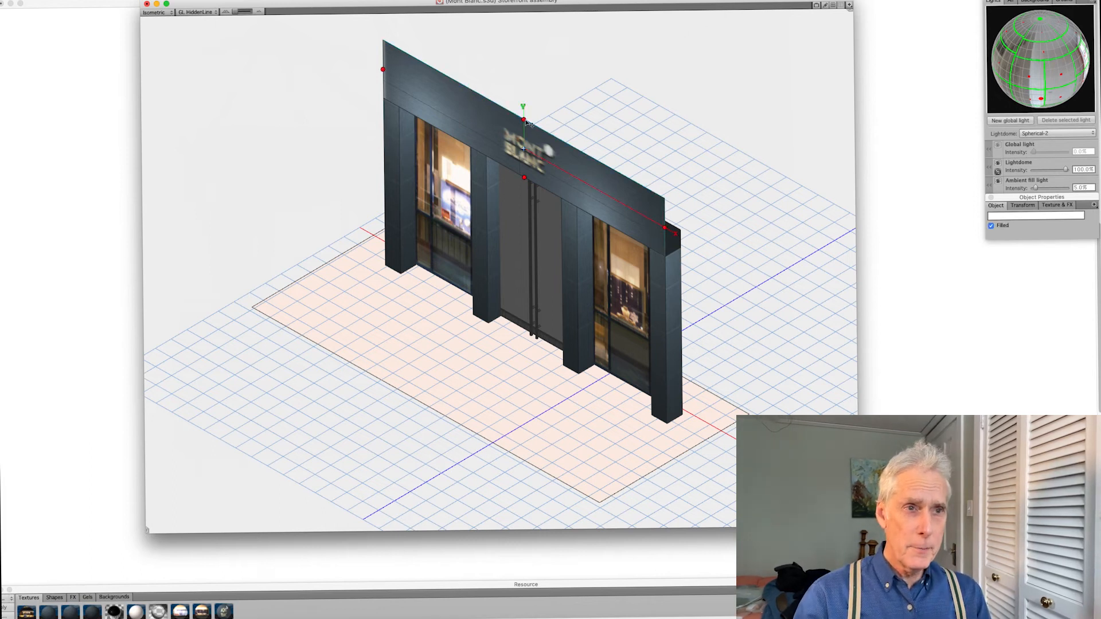
left_click_drag(524, 120, 524, 78)
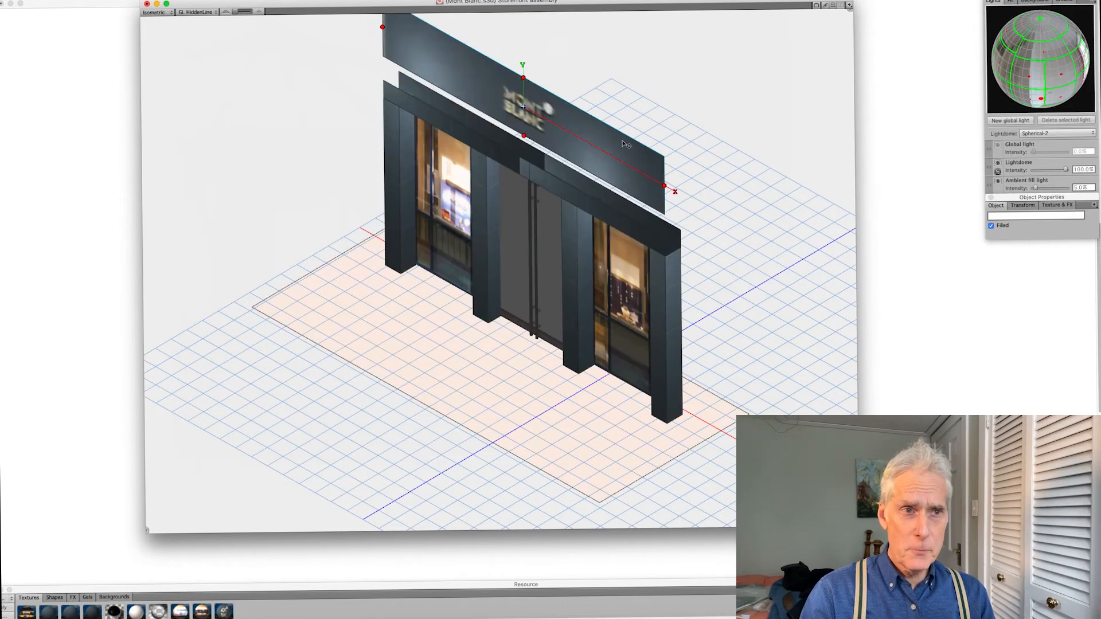
key("super+z")
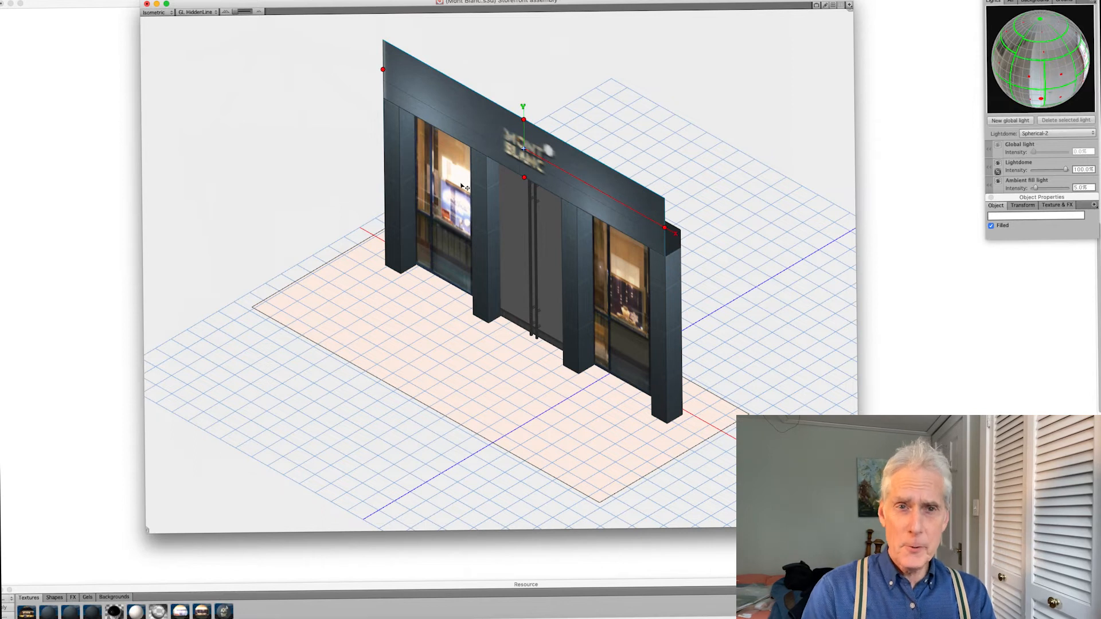
- Pull the display window beside the first column out of the storefront, undo the move and clear the selection
left_click(466, 205)
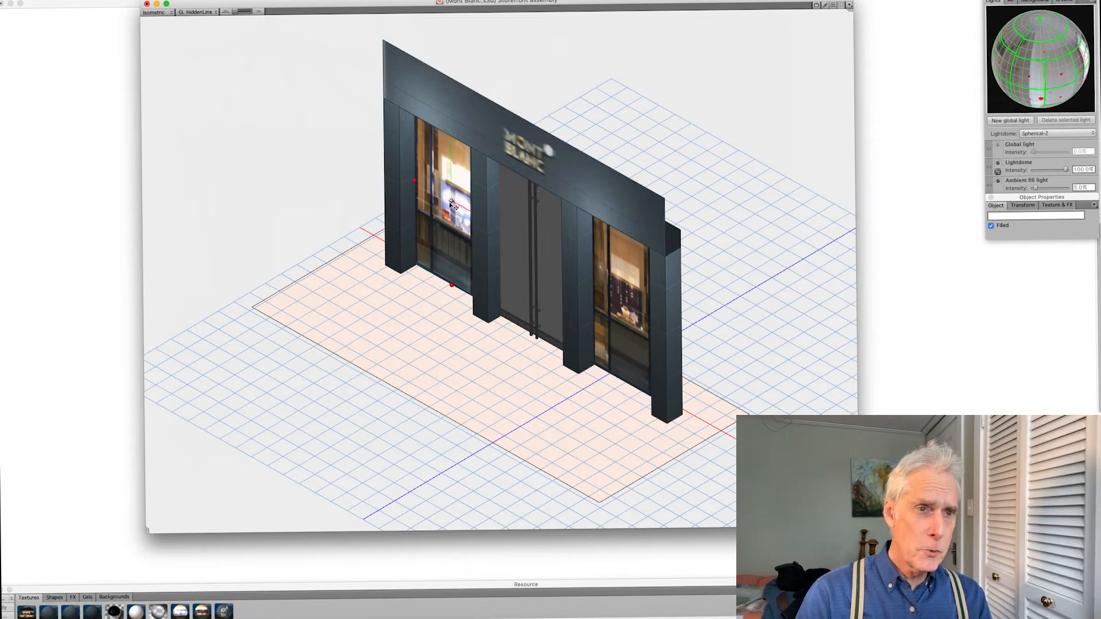
left_click_drag(453, 205, 409, 230)
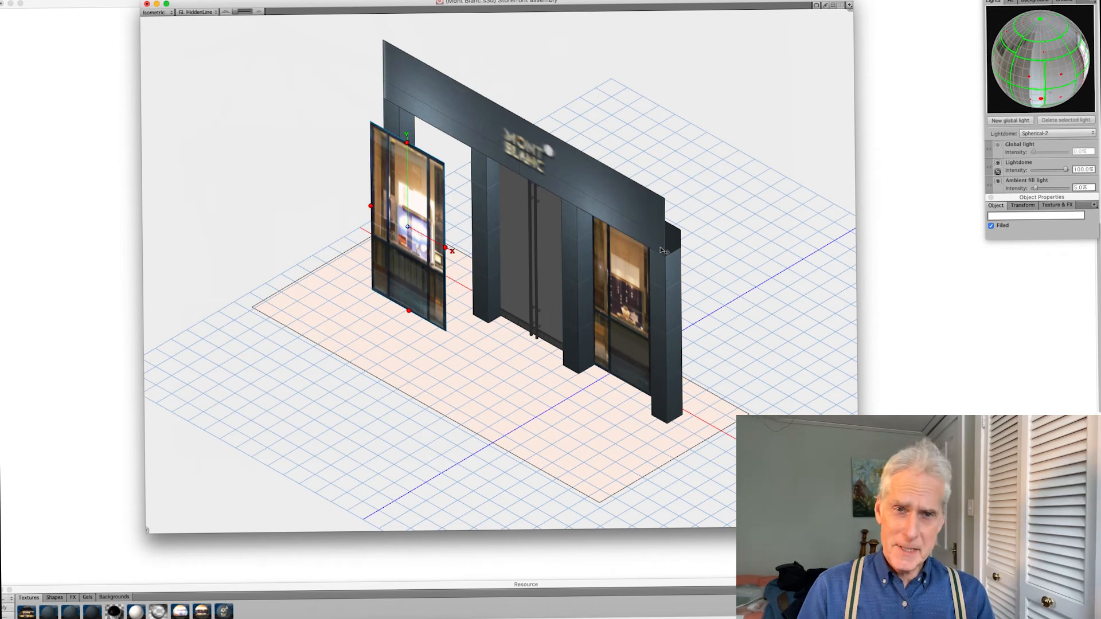
key("super+z")
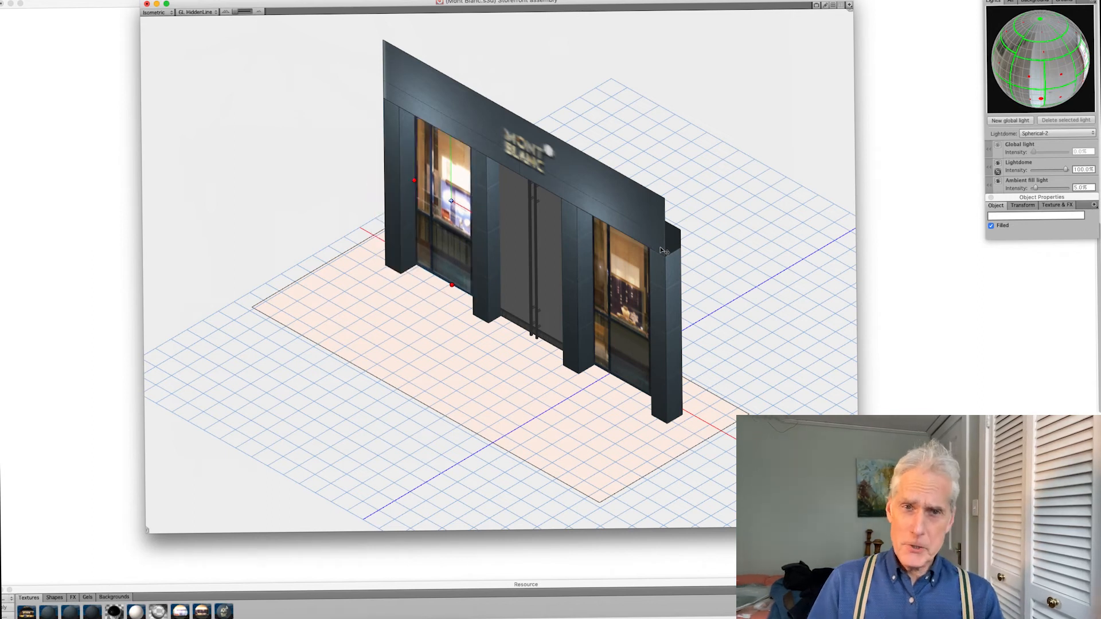
left_click(674, 139)
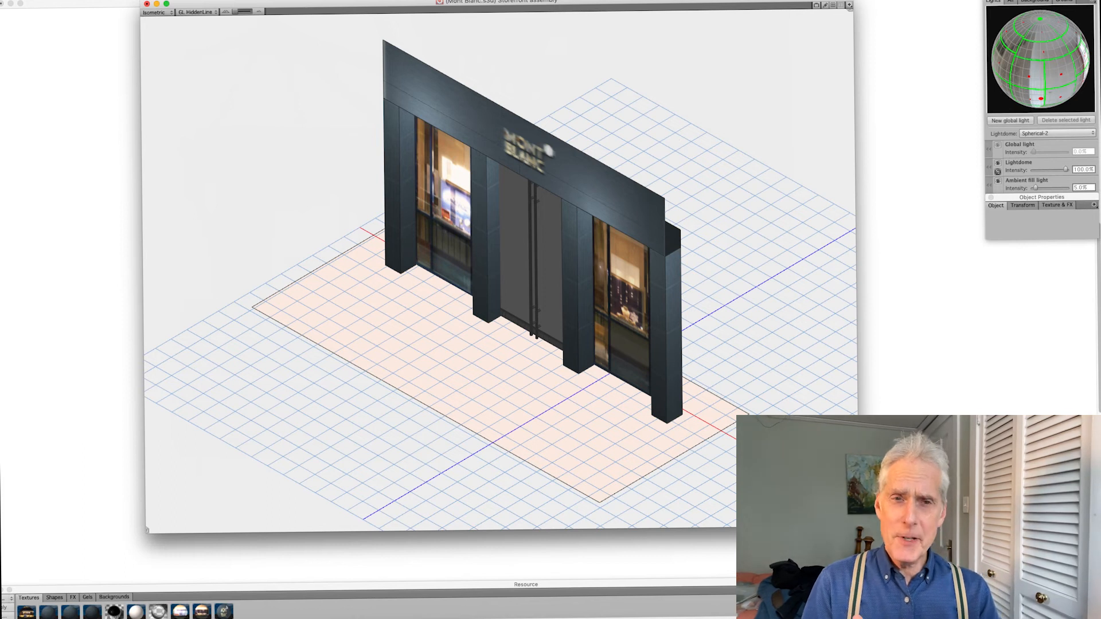
- Open the column between the first display window and the doors in its own window, and reposition and enlarge it
double_click(485, 172)
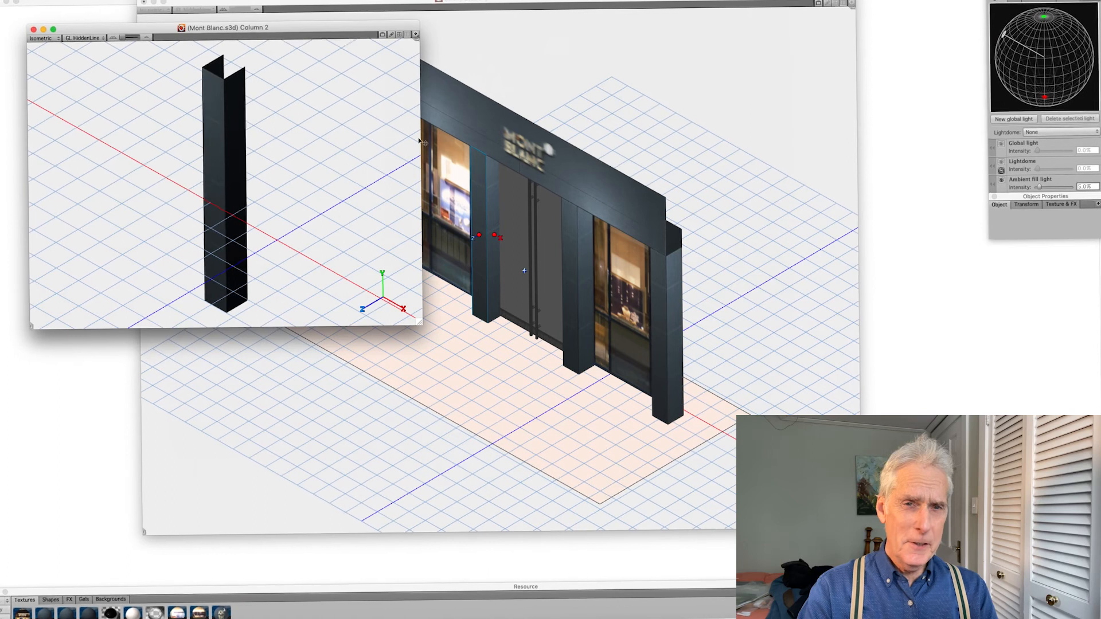
left_click_drag(357, 21, 691, 23)
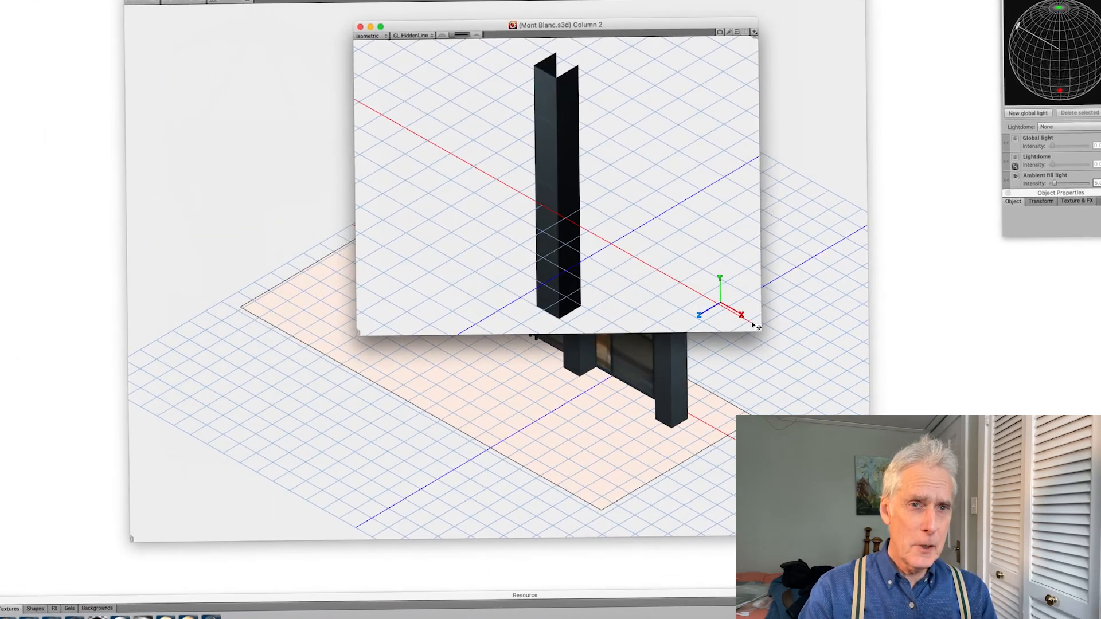
left_click_drag(758, 333, 855, 476)
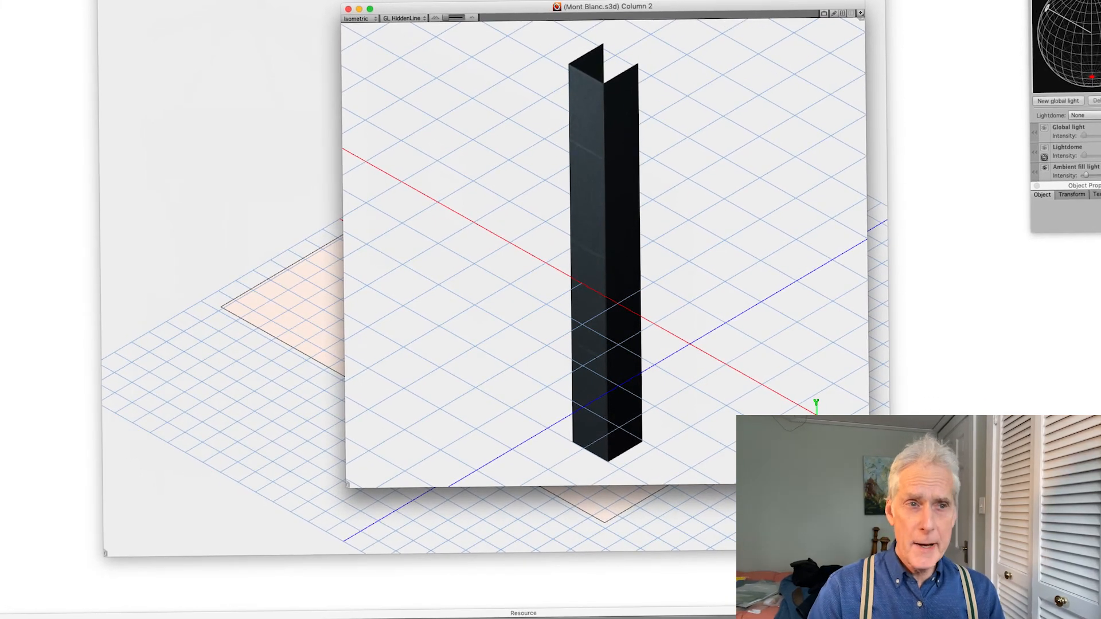
- Render a snapshot of the isolated column at the current frame, move the snapshot over the model and close it to return to the storefront
left_click_drag(515, 29, 717, 269)
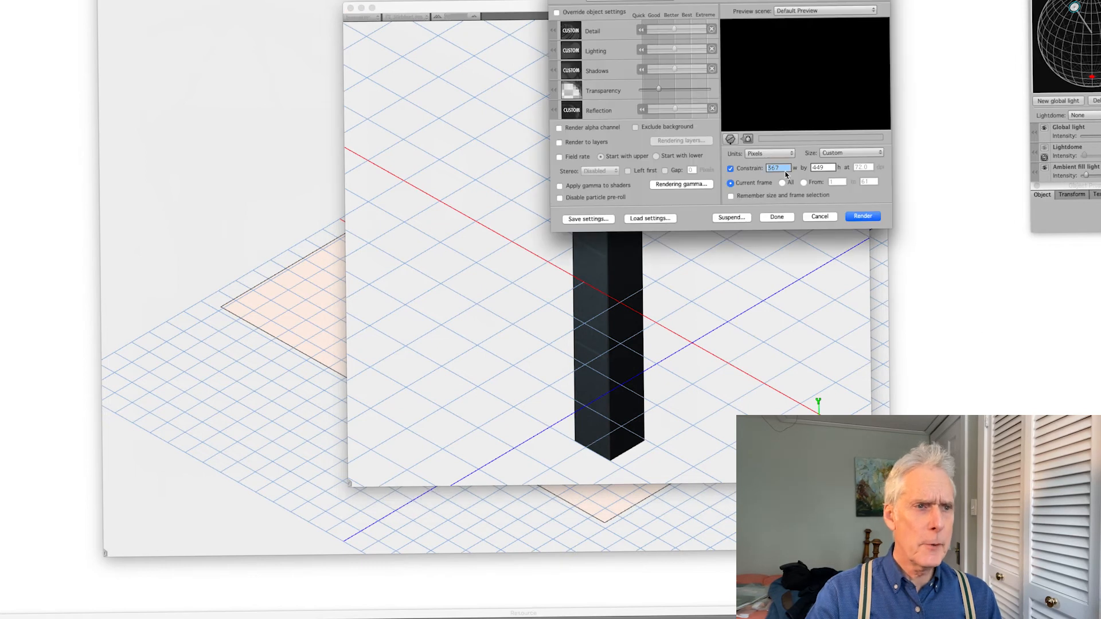
key("Return")
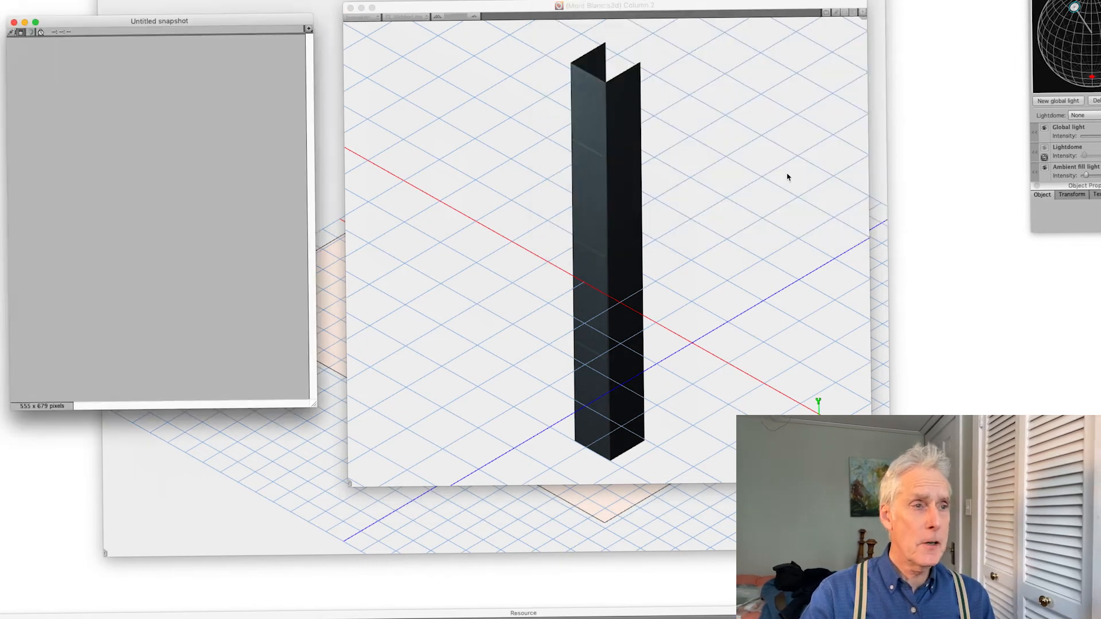
left_click_drag(296, 23, 761, 1)
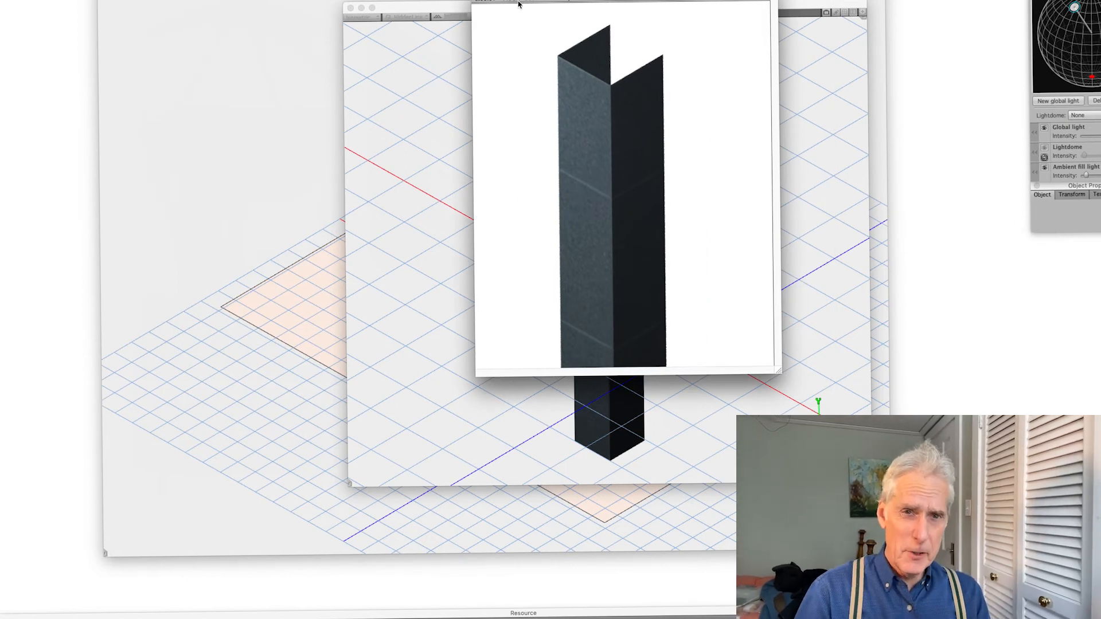
key("super+w")
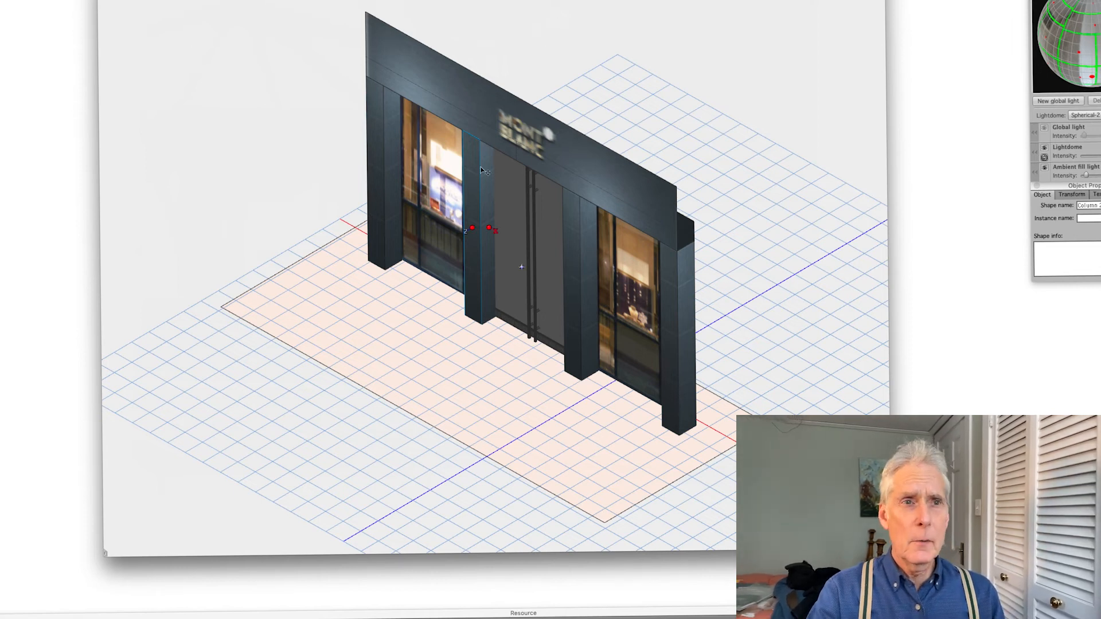
- Open the door beside the second column in its own enlarged window for inspection, close it and clear the selection
double_click(512, 229)
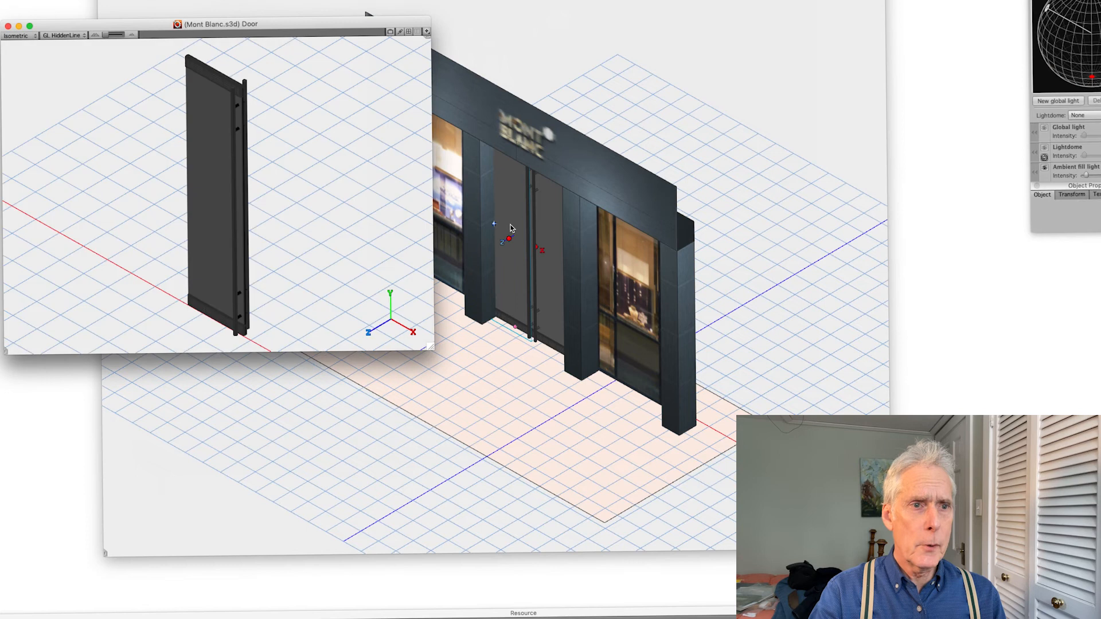
left_click_drag(409, 27, 736, 0)
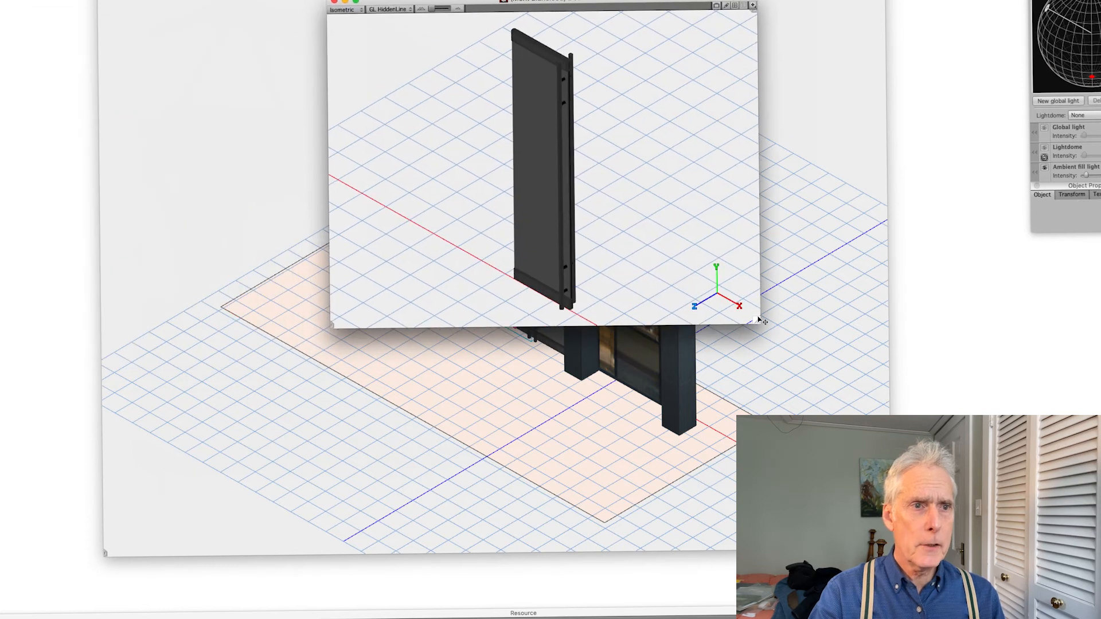
left_click_drag(758, 321, 859, 555)
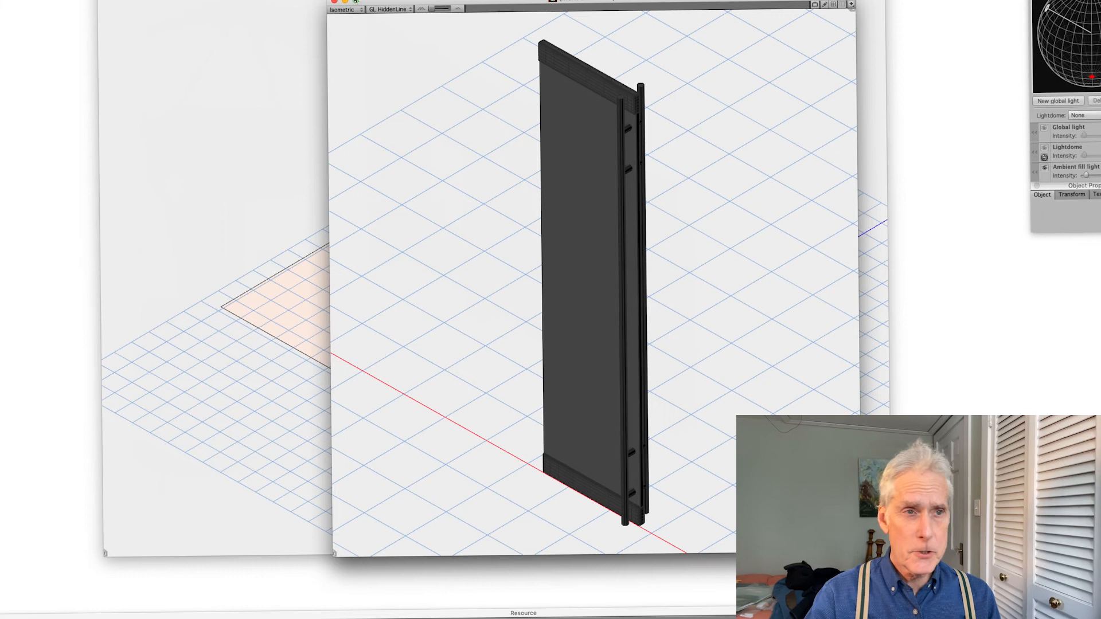
left_click(334, 2)
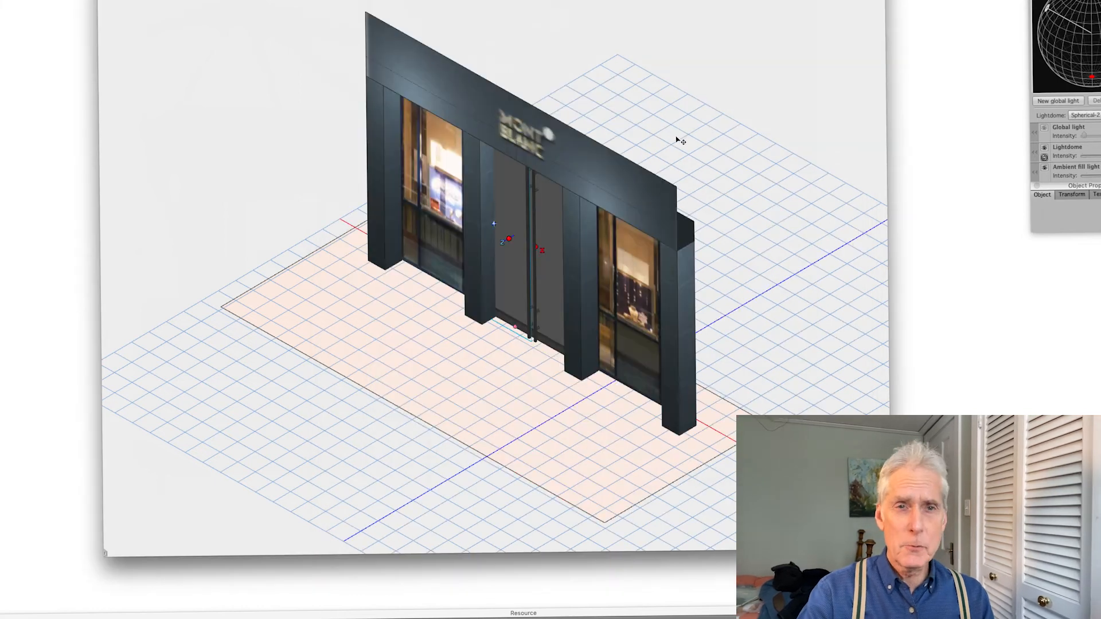
left_click(652, 85)
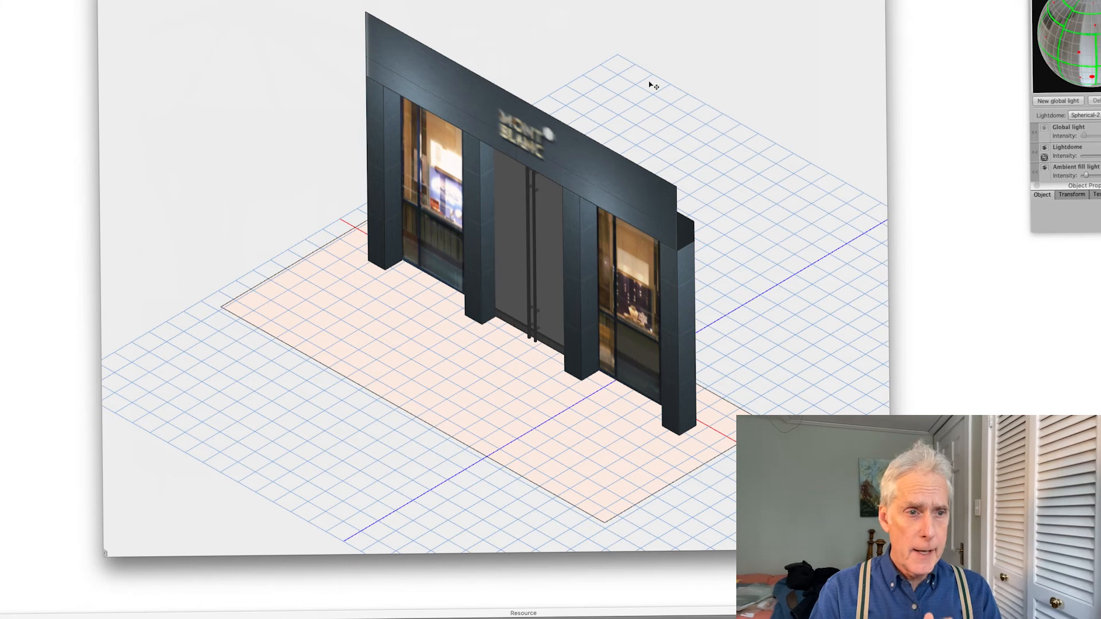
- Show the animation timeline and scrub through the door-opening animation to just past 2 seconds, then back towards the start
key("super+y")
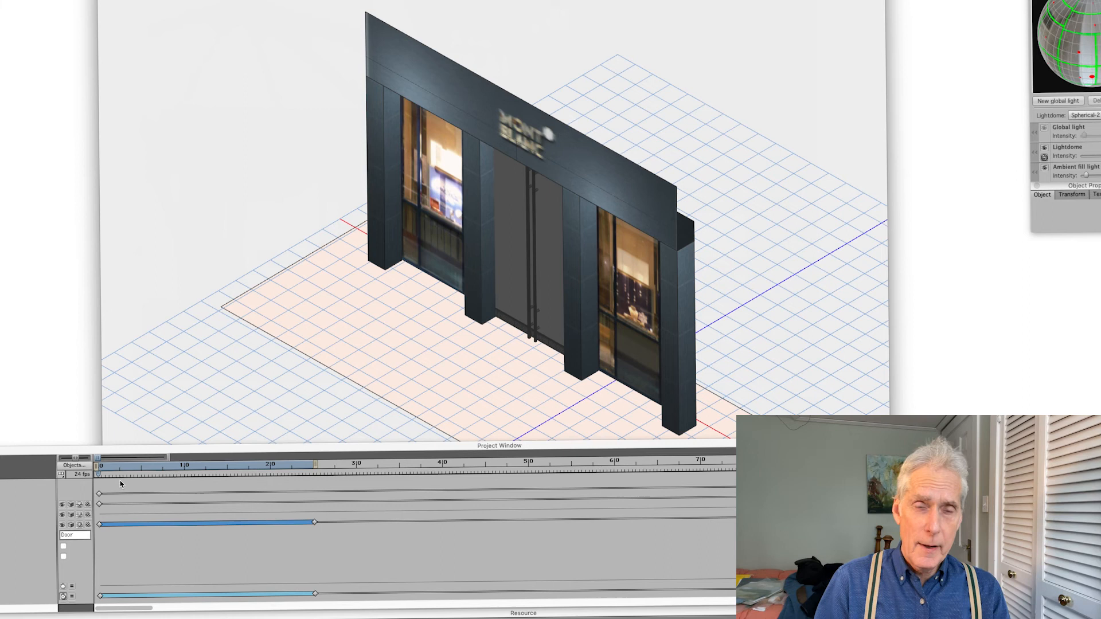
left_click_drag(99, 475, 139, 477)
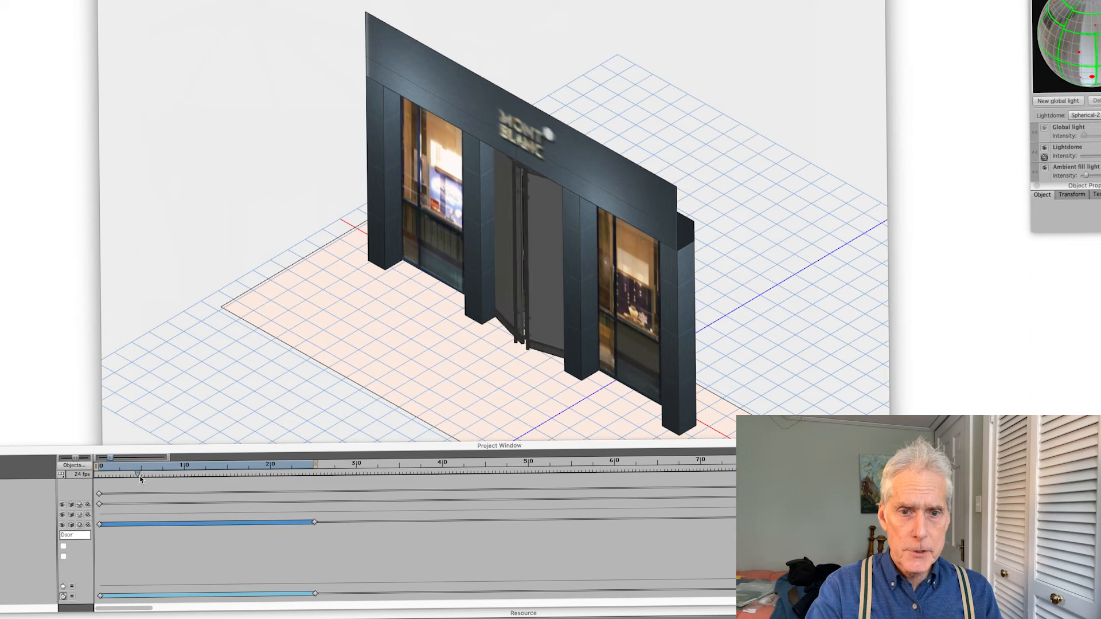
mouse_move(139, 474)
left_mouse_down()
mouse_move(300, 475)
mouse_move(283, 473)
left_mouse_up()
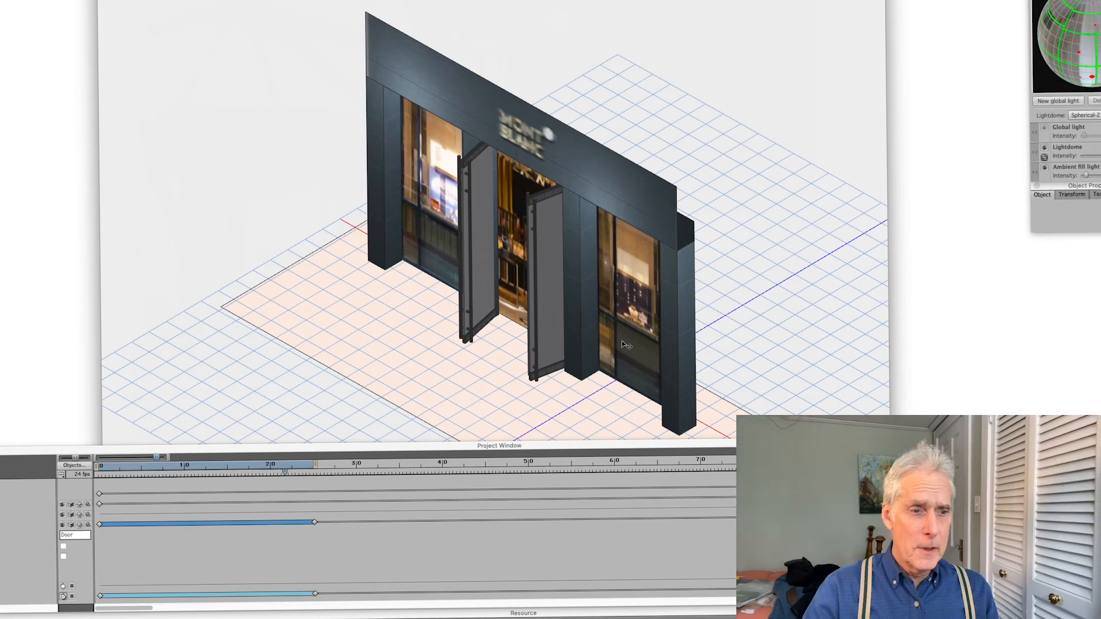
left_click_drag(158, 457, 107, 456)
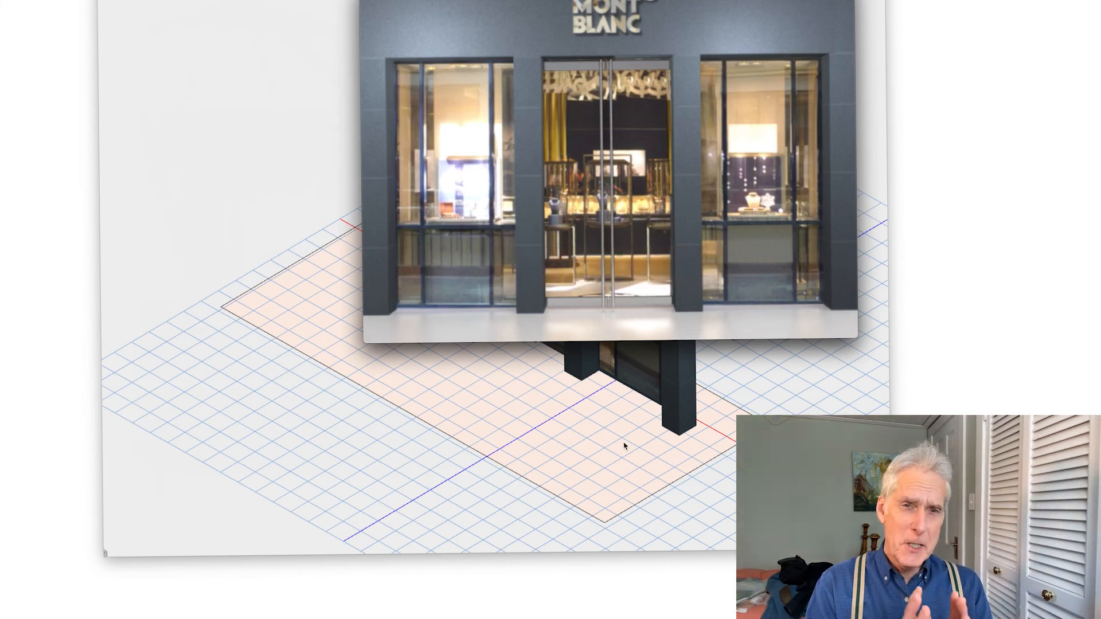
- Play the rendered Mont Blanc door-opening movie through and replay it
mouse_move(610, 259)
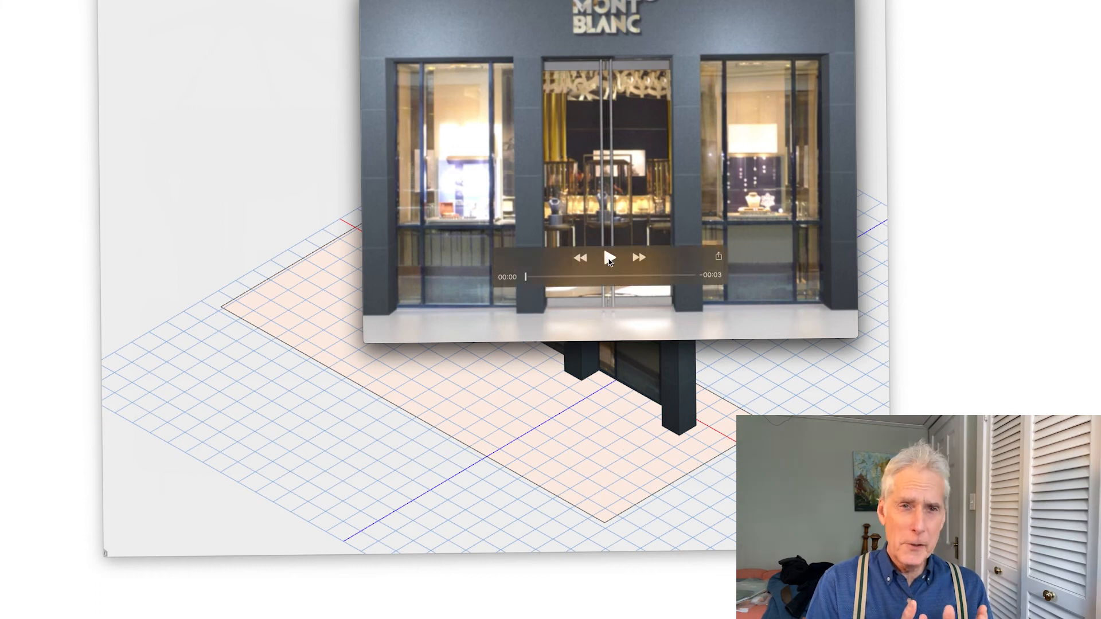
left_click(609, 259)
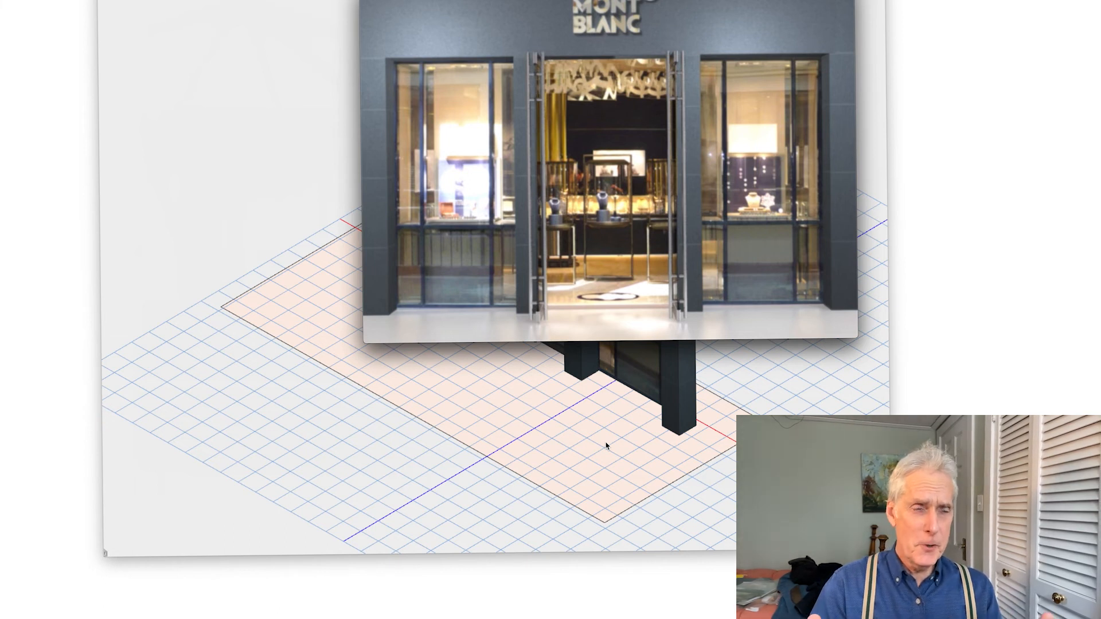
key("space")
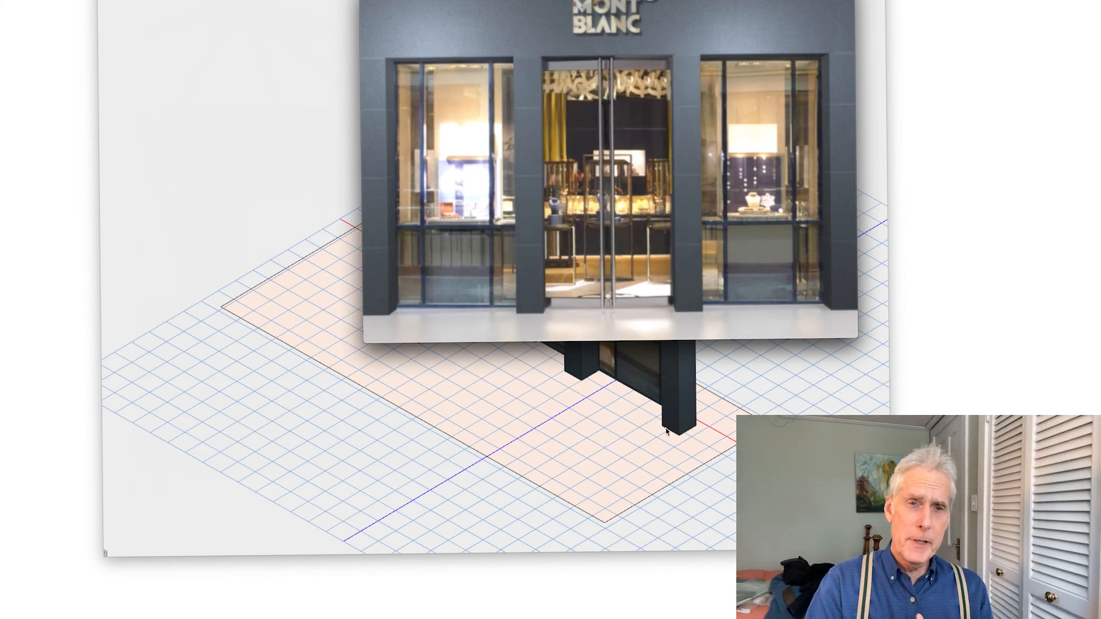
- Pause the movie and scrub from near its beginning to 00:01 to examine the reflections on the opening glass doors
left_click(612, 260)
left_click_drag(677, 279, 546, 285)
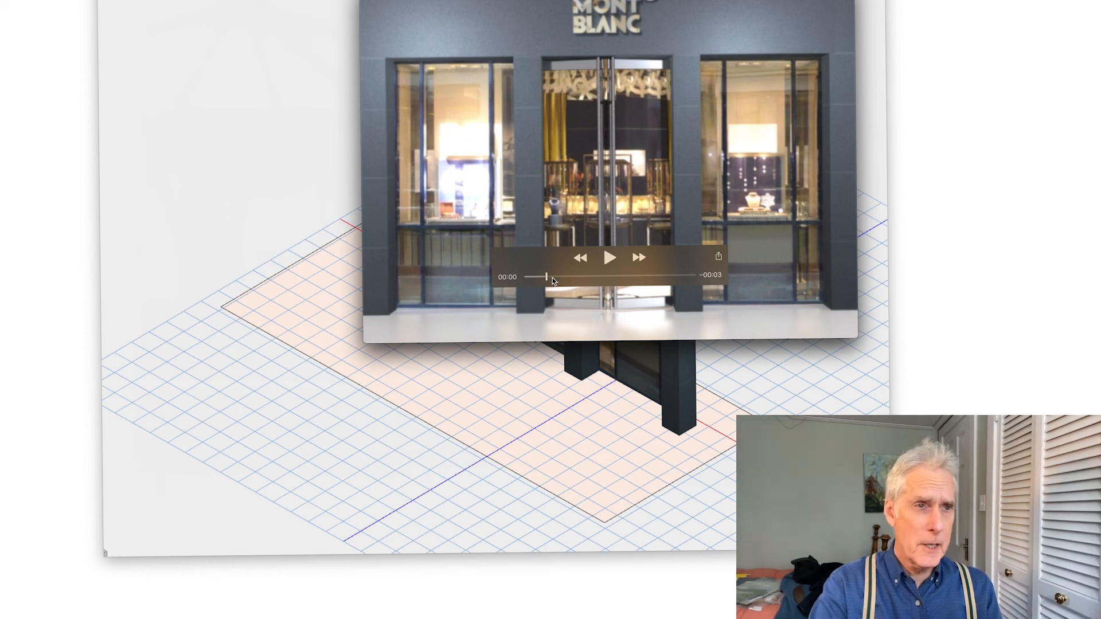
left_click_drag(553, 277, 556, 278)
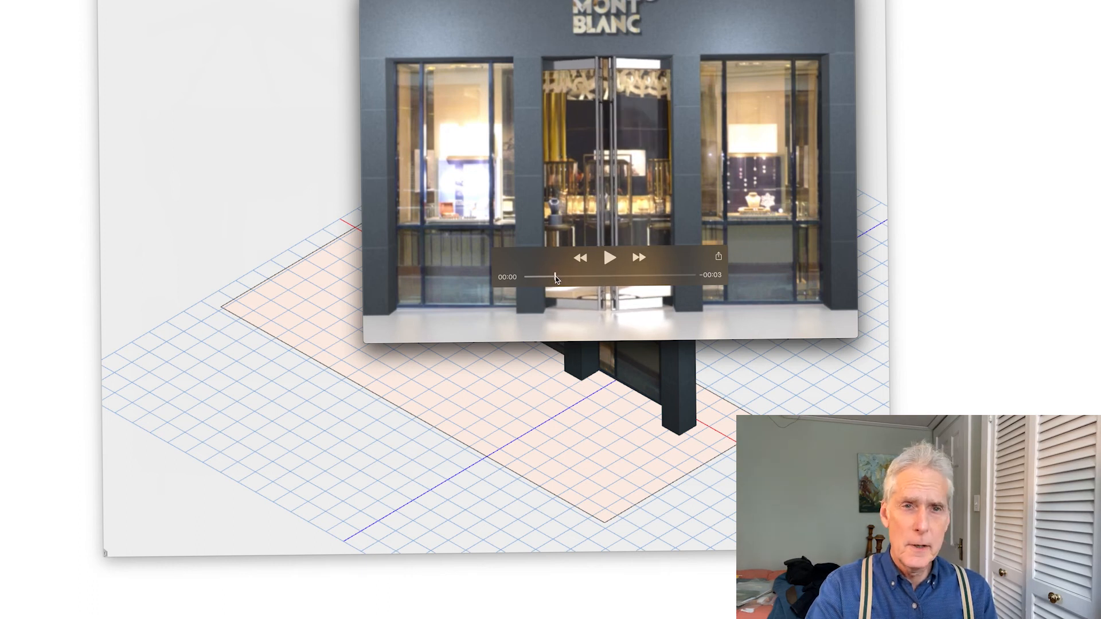
left_click_drag(555, 277, 603, 286)
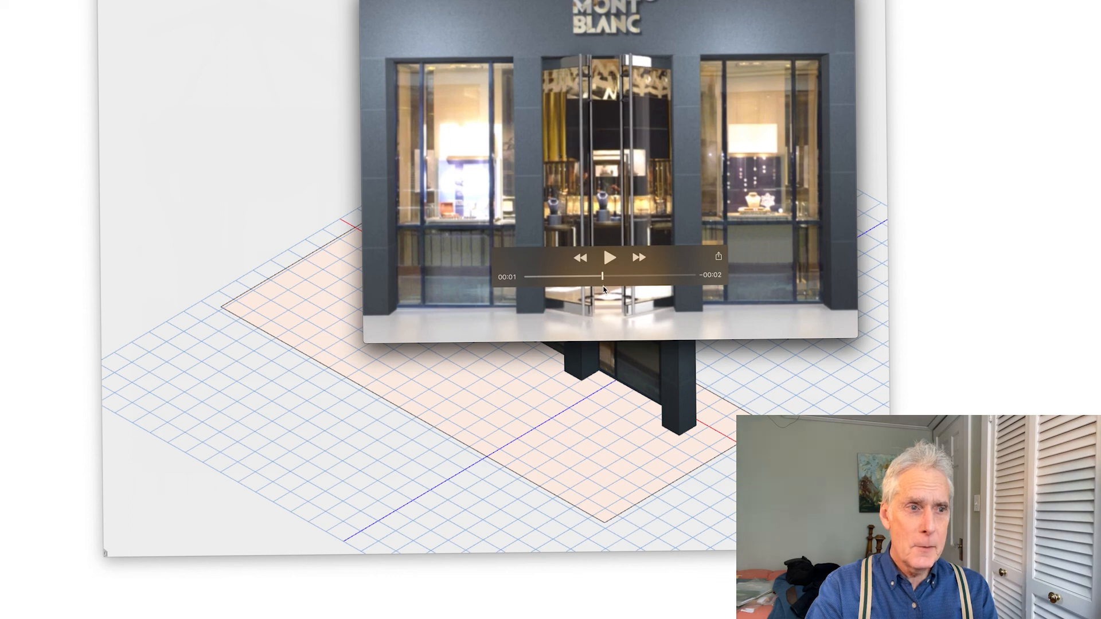